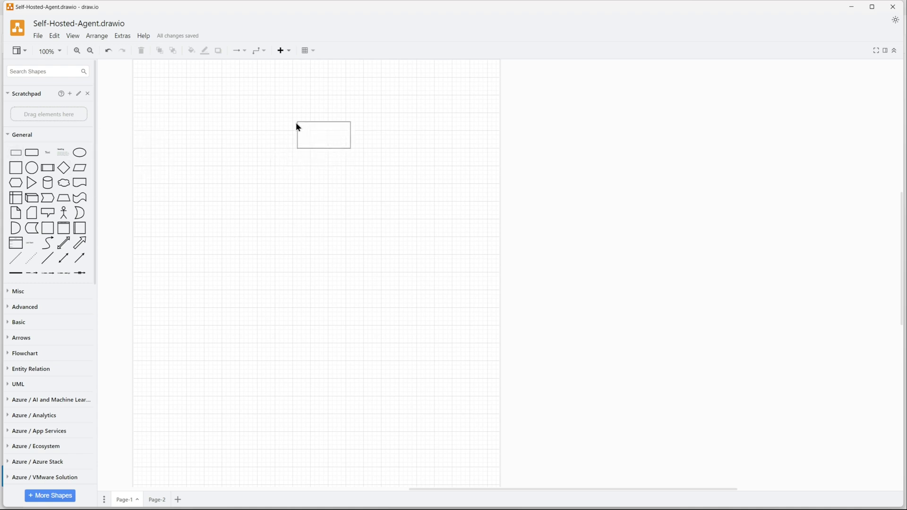
- Enlarge the rectangle into a large box and add a "Spoke vnet" text label on one line inside its upper-left corner
{"action": "left_click_drag", "start_coordinate": [312, 157], "coordinate": [415, 307]}
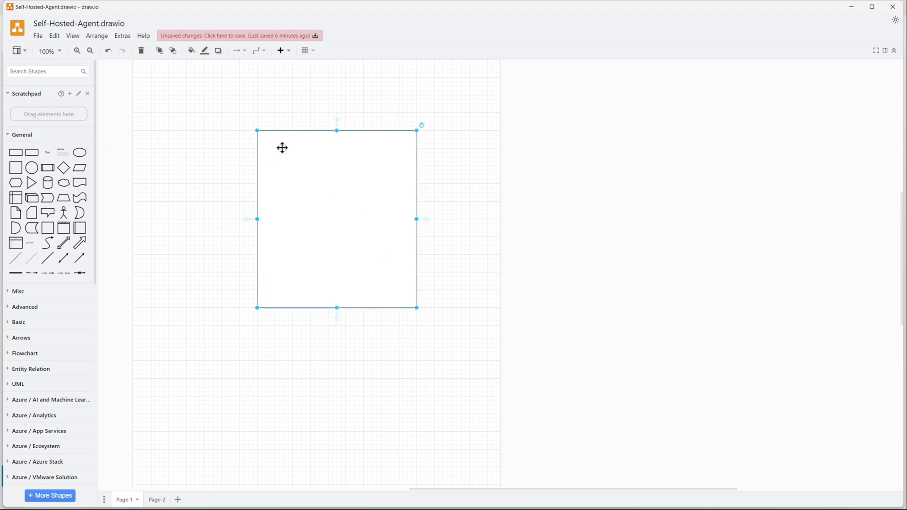
{"action": "left_click_drag", "start_coordinate": [52, 151], "coordinate": [267, 139]}
{"action": "type", "text": "Spoke vnet"}
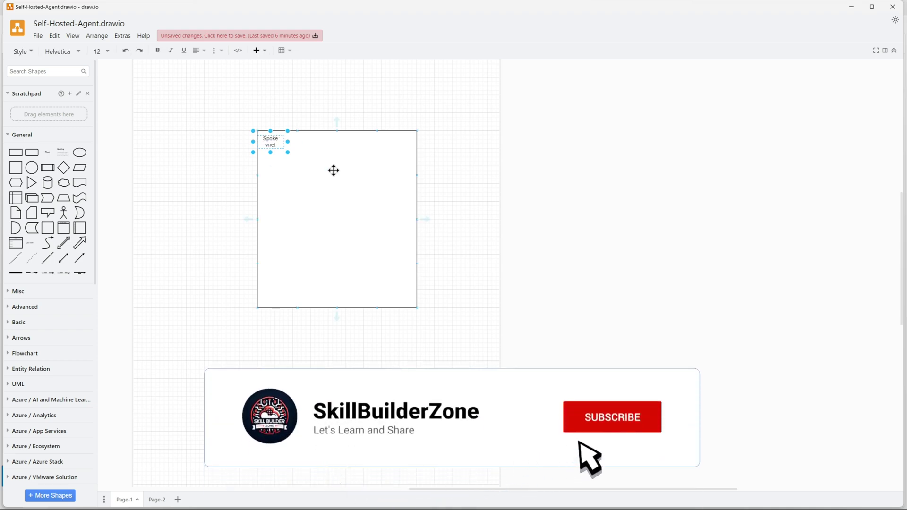
{"action": "left_click", "coordinate": [272, 179]}
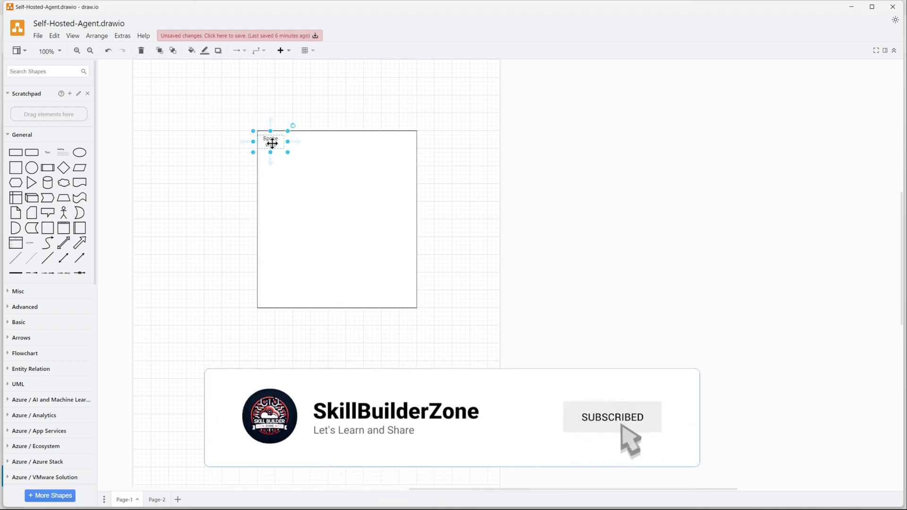
{"action": "left_click_drag", "start_coordinate": [286, 151], "coordinate": [295, 149]}
{"action": "left_click", "coordinate": [300, 180]}
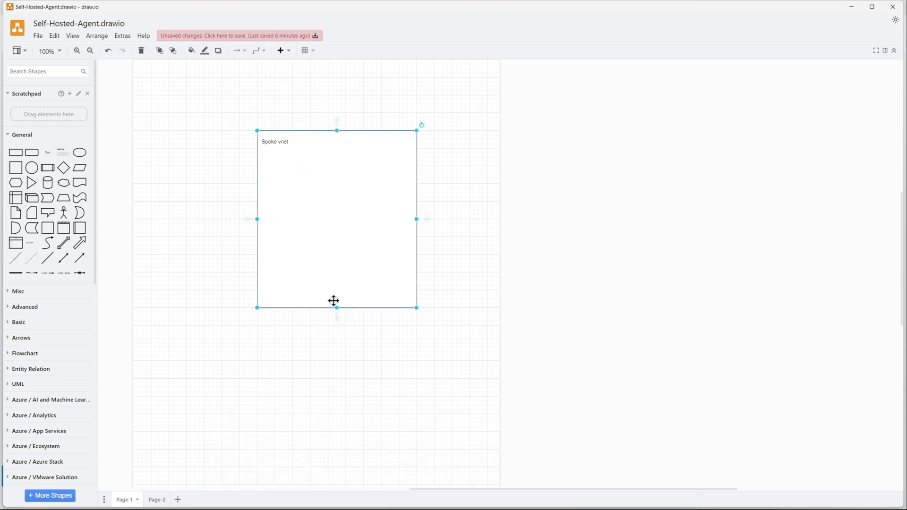
{"action": "left_click_drag", "start_coordinate": [236, 114], "coordinate": [431, 332]}
{"action": "key", "text": "ctrl+d"}
{"action": "left_click_drag", "start_coordinate": [397, 249], "coordinate": [309, 381]}
{"action": "left_click_drag", "start_coordinate": [332, 267], "coordinate": [274, 323]}
{"action": "left_click_drag", "start_coordinate": [239, 360], "coordinate": [226, 369]}
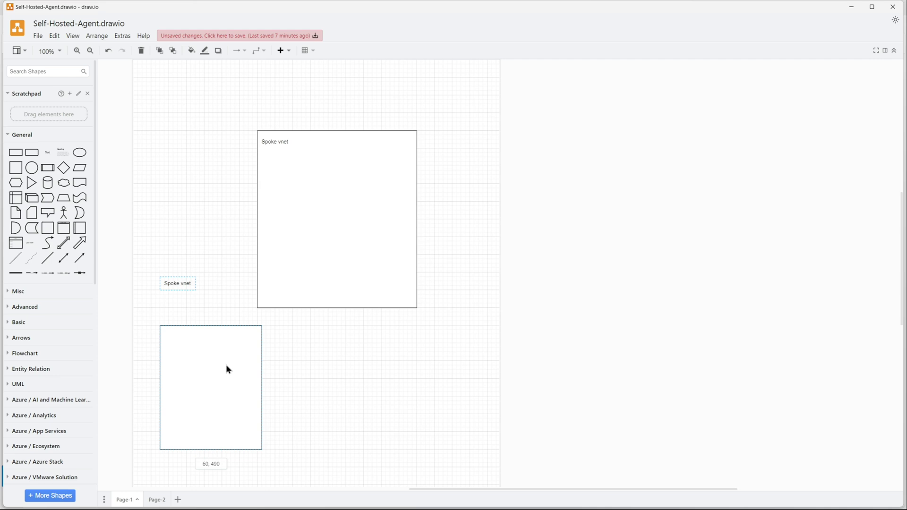
{"action": "left_click_drag", "start_coordinate": [226, 365], "coordinate": [226, 365]}
{"action": "key", "text": "ctrl+z"}
{"action": "key", "text": "ctrl+z"}
{"action": "key", "text": "ctrl+z"}
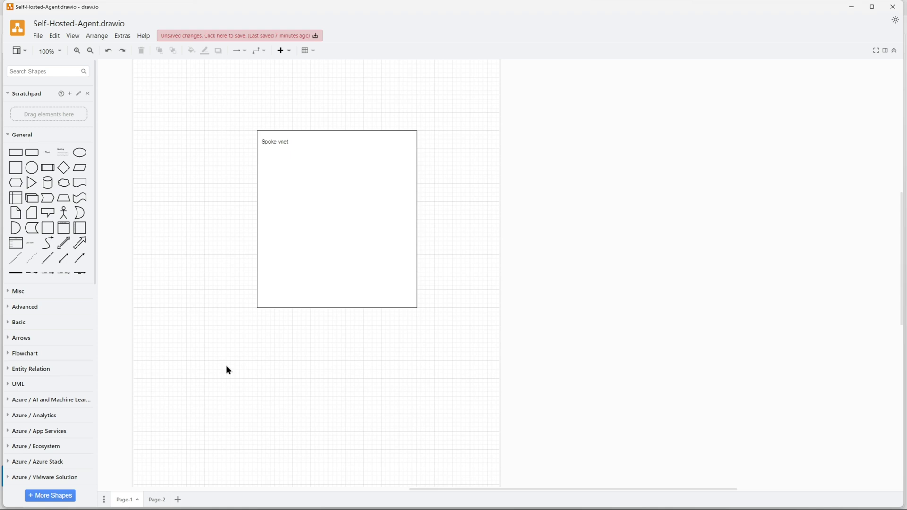
- Duplicate the box with its Spoke vnet label and place the copy to the upper right of the original
{"action": "key", "text": "ctrl+d"}
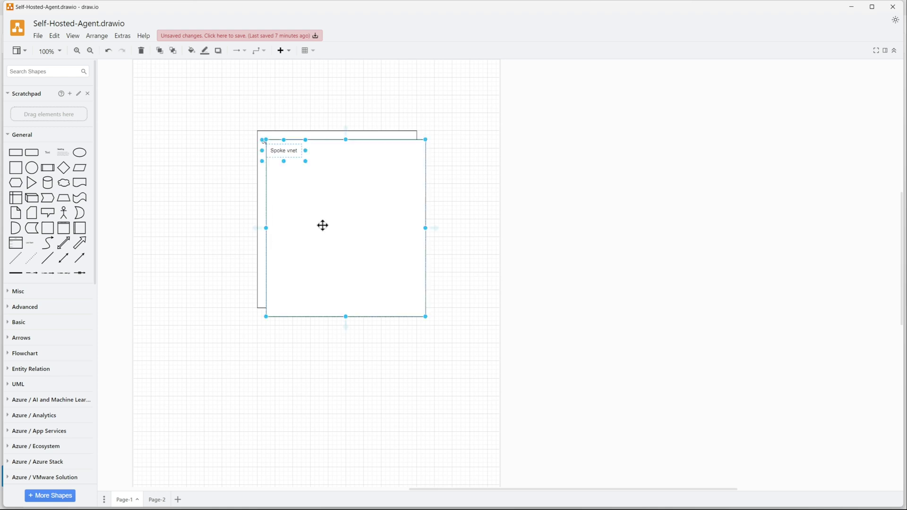
{"action": "left_click_drag", "start_coordinate": [323, 226], "coordinate": [551, 147]}
{"action": "left_click", "coordinate": [692, 336]}
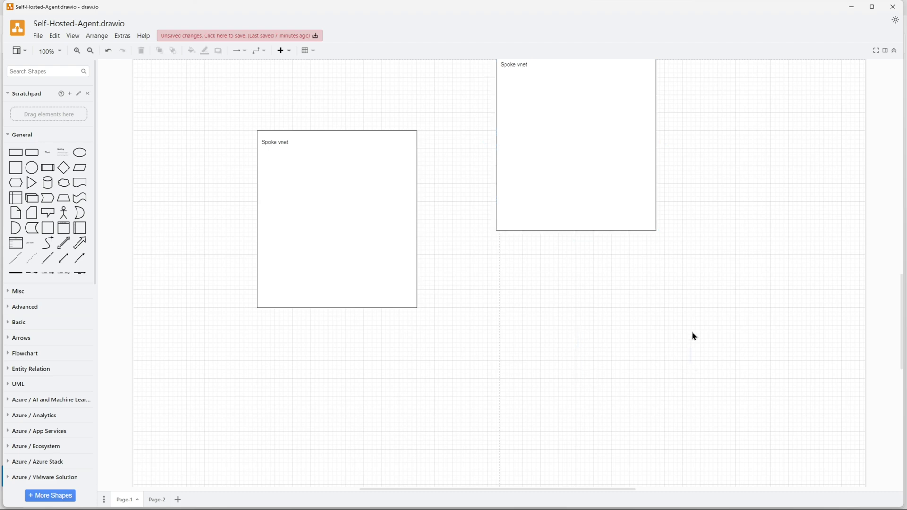
- Rename the original box's label to "Hub vnet"
{"action": "left_click", "coordinate": [269, 186]}
{"action": "double_click", "coordinate": [277, 189]}
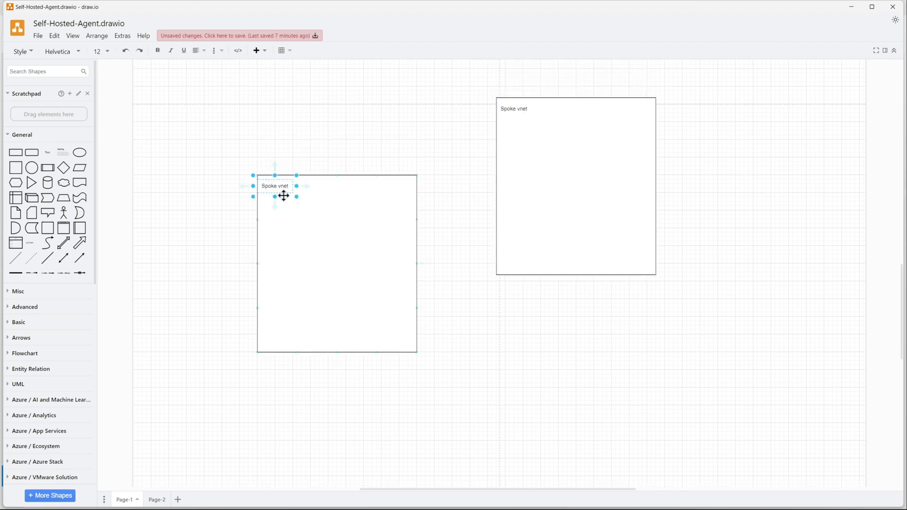
{"action": "key", "text": "BackSpace"}
{"action": "key", "text": "BackSpace"}
{"action": "key", "text": "BackSpace"}
{"action": "key", "text": "BackSpace"}
{"action": "type", "text": "Hub"}
{"action": "left_click", "coordinate": [605, 378]}
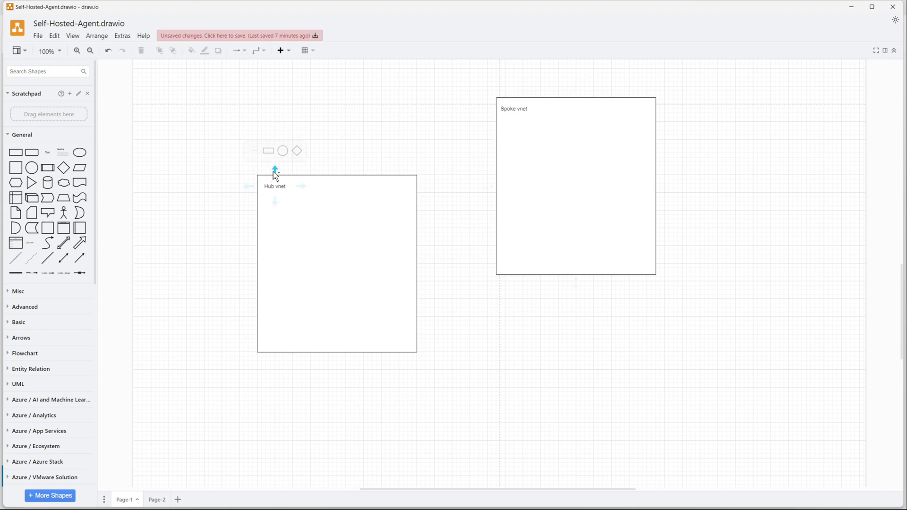
- Add a "Hub Subscription" text label above the Hub vnet box and widen it to fit on one line
{"action": "mouse_move", "coordinate": [51, 155]}
{"action": "left_click_drag", "start_coordinate": [50, 152], "coordinate": [265, 165]}
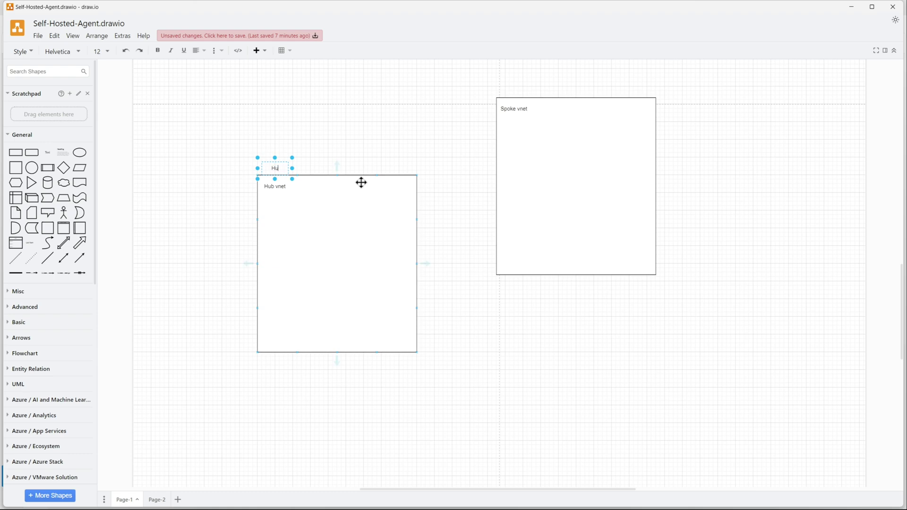
{"action": "type", "text": "Hub Subscription"}
{"action": "left_click", "coordinate": [303, 163]}
{"action": "left_click", "coordinate": [278, 167]}
{"action": "left_click_drag", "start_coordinate": [291, 178], "coordinate": [308, 170]}
{"action": "left_click", "coordinate": [430, 182]}
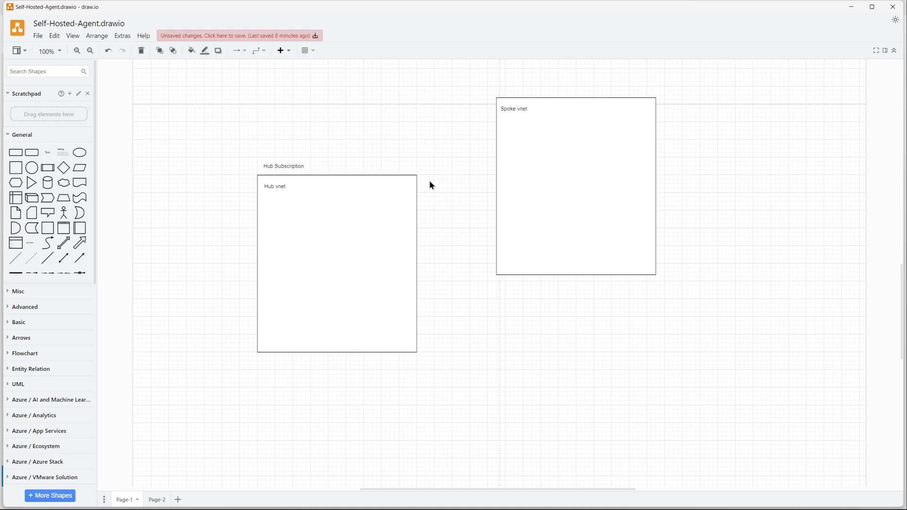
- Add a "Spoke SUbscription" text label above the Spoke vnet box and widen it to fit on one line
{"action": "left_click_drag", "start_coordinate": [48, 152], "coordinate": [500, 86]}
{"action": "type", "text": "Spoke S"}
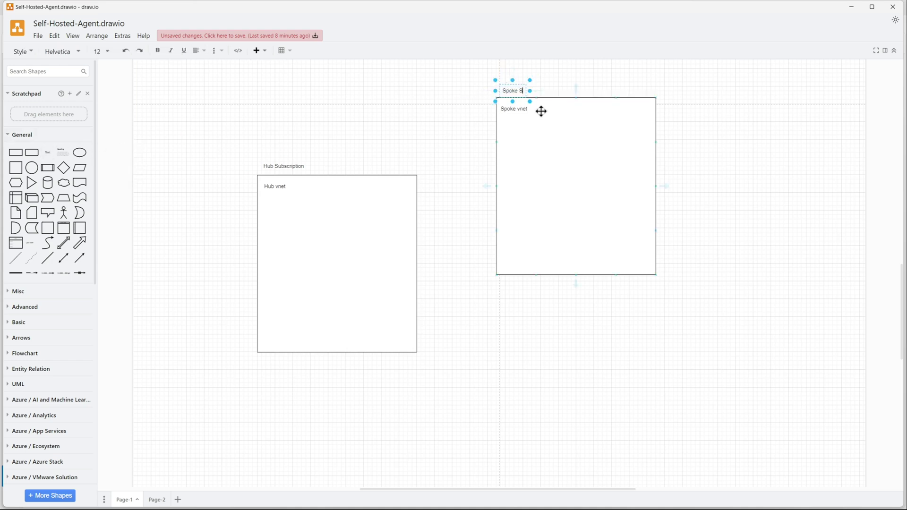
{"action": "type", "text": "Ubscription"}
{"action": "mouse_move", "coordinate": [529, 100]}
{"action": "left_mouse_down"}
{"action": "mouse_move", "coordinate": [552, 100]}
{"action": "mouse_move", "coordinate": [537, 91]}
{"action": "left_mouse_up"}
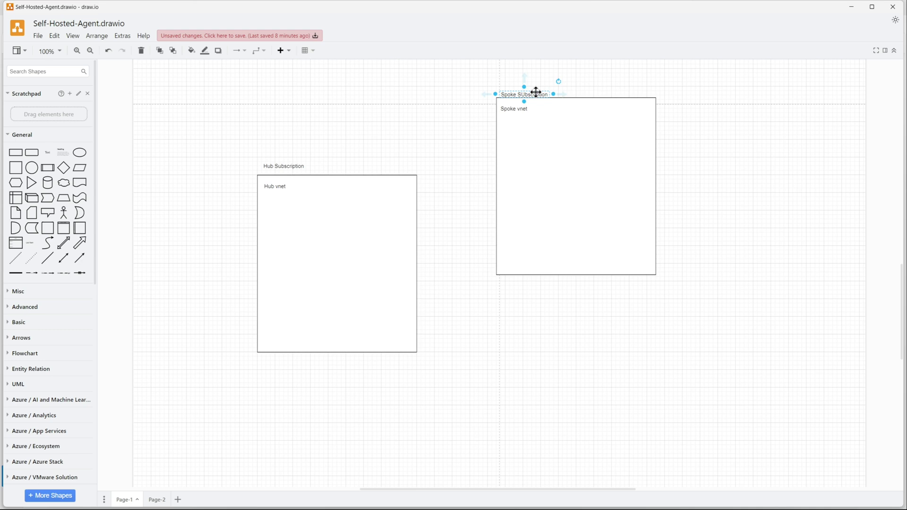
{"action": "left_click", "coordinate": [461, 296]}
- Search the shape library for "vnet" and for "network"
{"action": "type", "text": "vnet"}
{"action": "key", "text": "Return"}
{"action": "left_click_drag", "start_coordinate": [26, 72], "coordinate": [6, 74]}
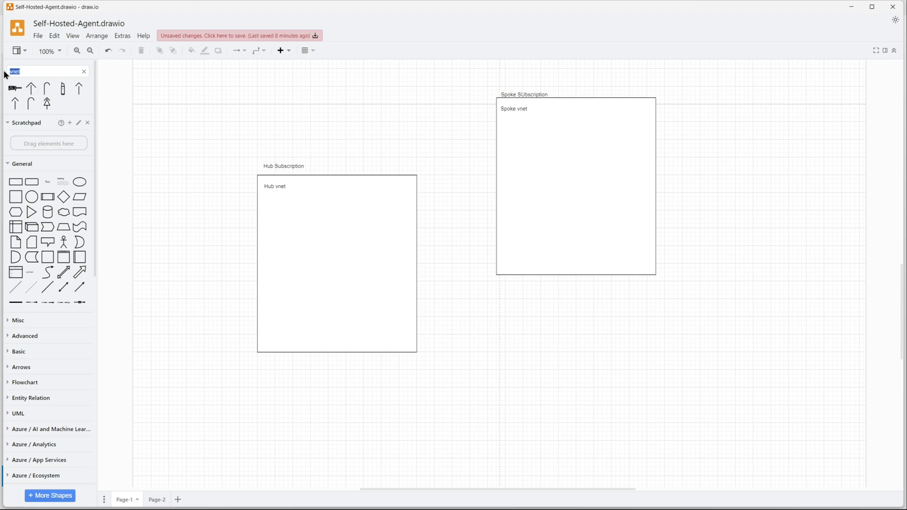
{"action": "type", "text": "network"}
{"action": "key", "text": "Return"}
- Find the Azure / Networking shape category and expand it to show its icons
{"action": "scroll", "coordinate": [69, 397], "scroll_direction": "down", "scroll_amount": 5}
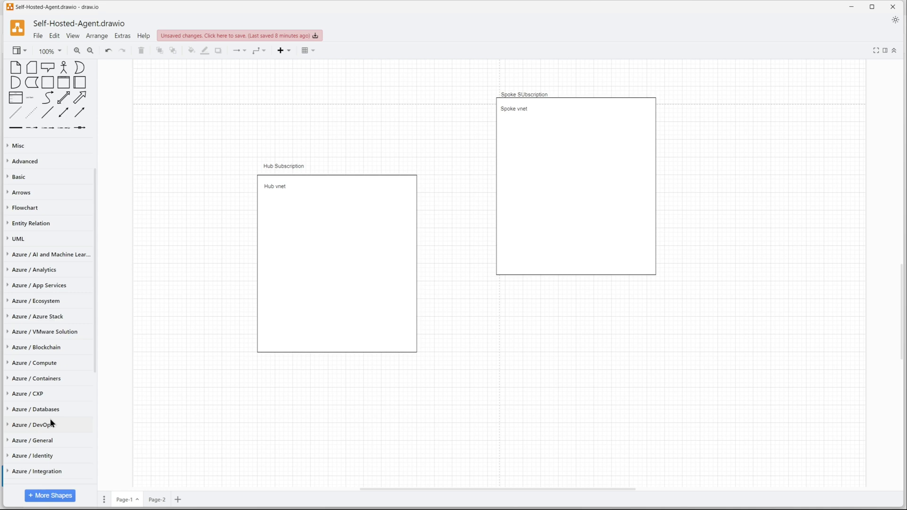
{"action": "scroll", "coordinate": [54, 415], "scroll_direction": "down", "scroll_amount": 3}
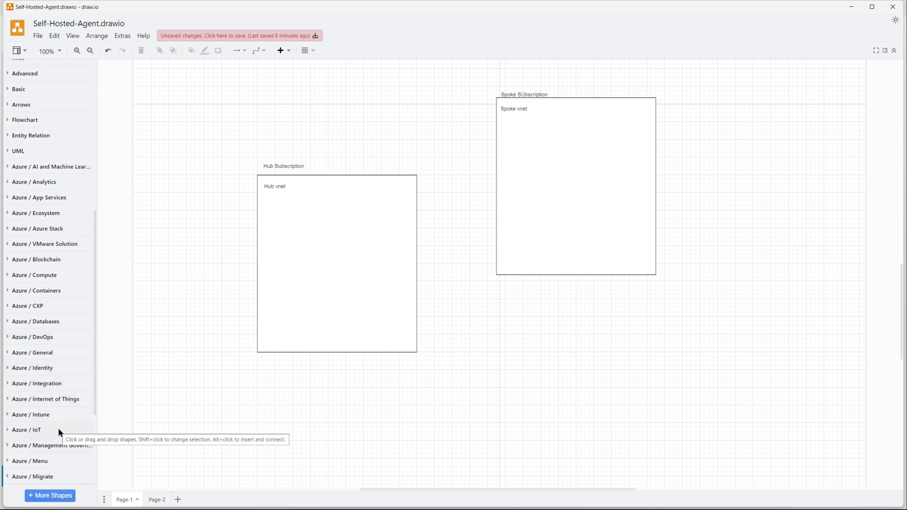
{"action": "scroll", "coordinate": [57, 421], "scroll_direction": "down", "scroll_amount": 1}
{"action": "scroll", "coordinate": [57, 420], "scroll_direction": "down", "scroll_amount": 2}
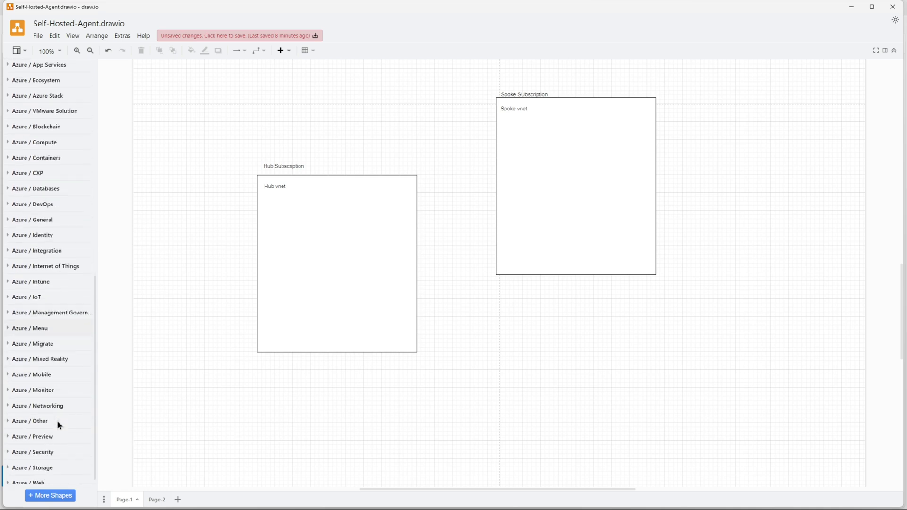
{"action": "left_click", "coordinate": [38, 411]}
{"action": "scroll", "coordinate": [71, 425], "scroll_direction": "down", "scroll_amount": 2}
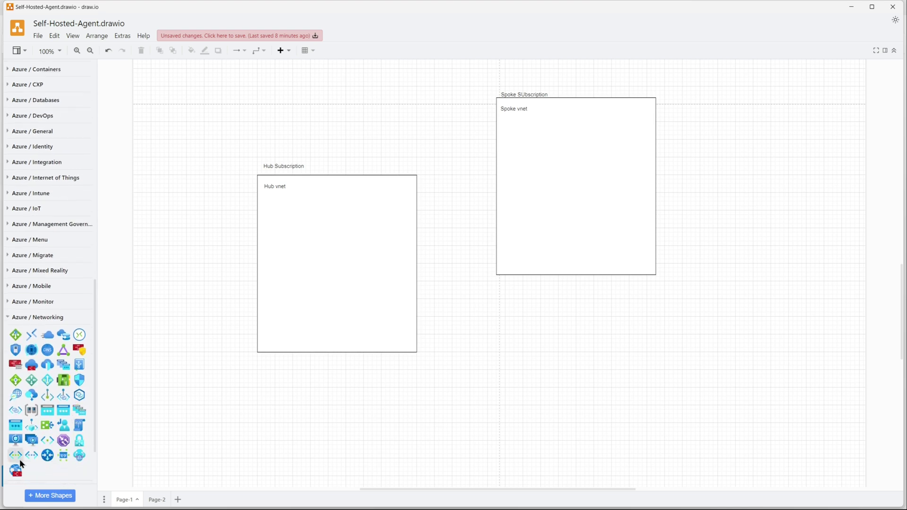
- Place a virtual network icon below both the Spoke vnet and Hub vnet labels, and shift the Spoke subscription label slightly left
{"action": "left_click_drag", "start_coordinate": [19, 459], "coordinate": [518, 125]}
{"action": "left_click", "coordinate": [183, 265]}
{"action": "left_click", "coordinate": [276, 200]}
{"action": "left_click", "coordinate": [523, 94]}
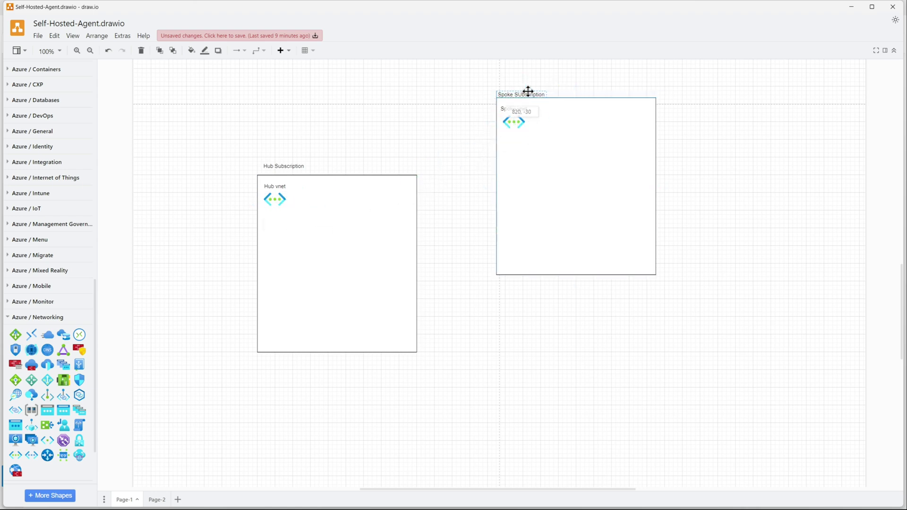
{"action": "left_click", "coordinate": [467, 199]}
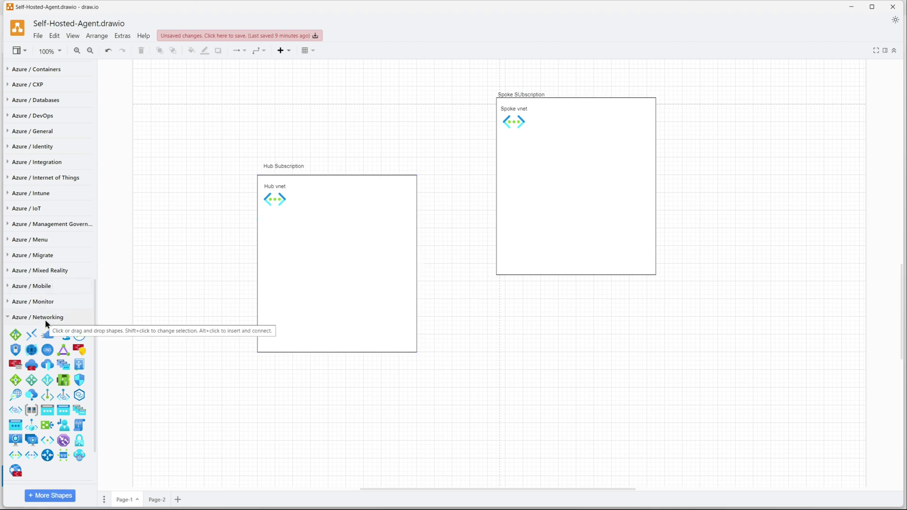
- Add a small square labelled "GatewaySubnet" in the lower part of the Hub vnet box
{"action": "scroll", "coordinate": [55, 297], "scroll_direction": "up", "scroll_amount": 10}
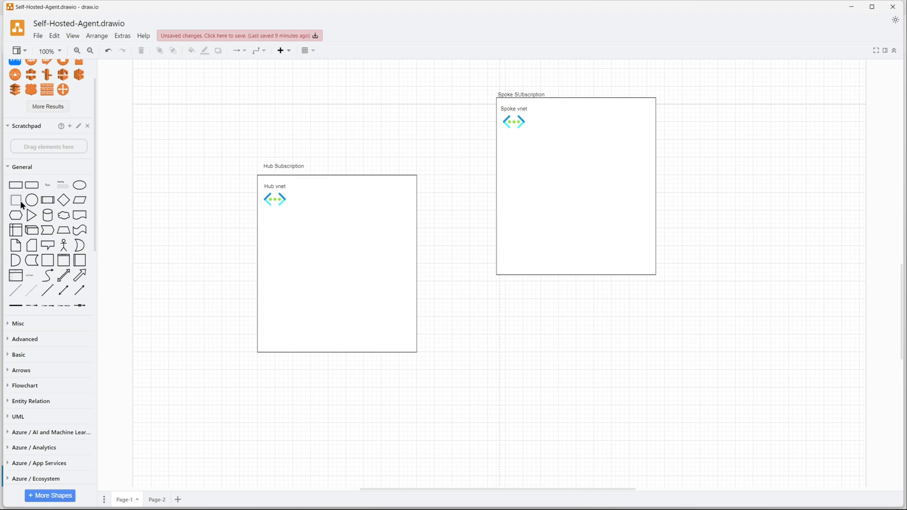
{"action": "left_click_drag", "start_coordinate": [22, 205], "coordinate": [285, 296]}
{"action": "left_click_drag", "start_coordinate": [321, 330], "coordinate": [333, 341]}
{"action": "double_click", "coordinate": [306, 308]}
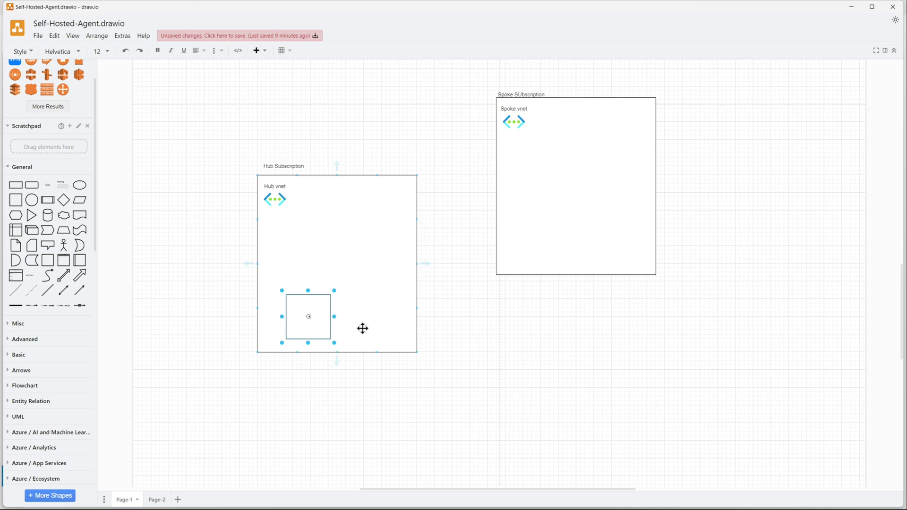
{"action": "type", "text": "GatewaySubnet"}
{"action": "left_click", "coordinate": [377, 367]}
- Add a matching square labelled "AzureFirewallSubnet" directly above the GatewaySubnet square
{"action": "left_click", "coordinate": [315, 299]}
{"action": "left_click_drag", "start_coordinate": [15, 200], "coordinate": [287, 248]}
{"action": "left_click_drag", "start_coordinate": [322, 282], "coordinate": [334, 288]}
{"action": "double_click", "coordinate": [308, 266]}
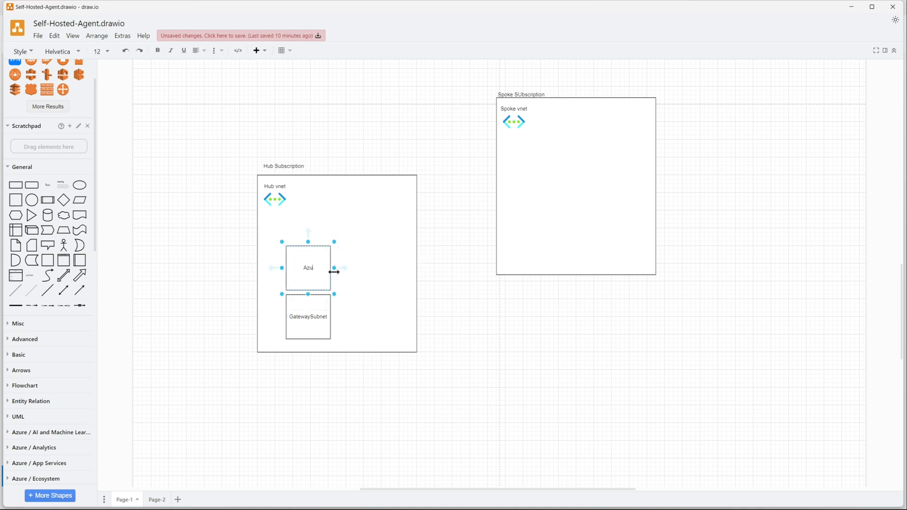
{"action": "type", "text": "AzureFirewallSubn"}
{"action": "left_click", "coordinate": [327, 387]}
- Reduce the font size of the AzureFirewallSubnet text so that it fits within its square
{"action": "left_click", "coordinate": [326, 285]}
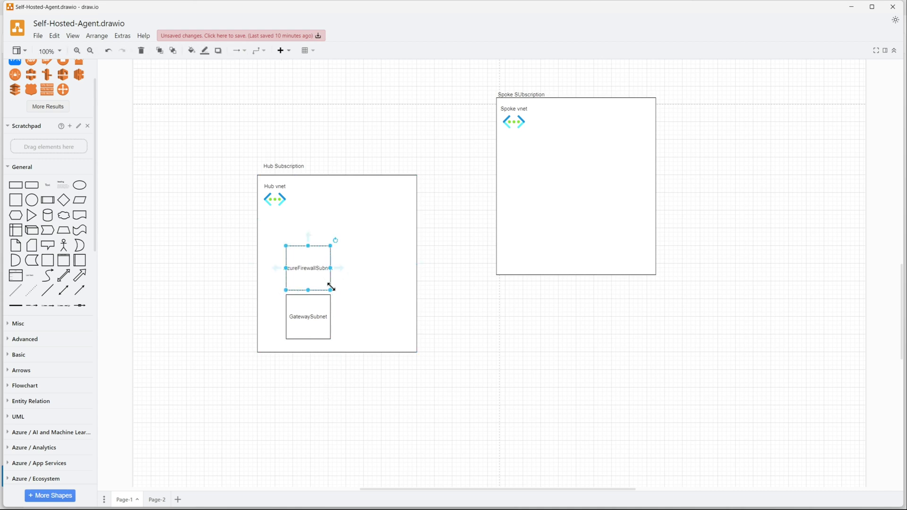
{"action": "mouse_move", "coordinate": [331, 288]}
{"action": "left_mouse_down"}
{"action": "mouse_move", "coordinate": [344, 296]}
{"action": "mouse_move", "coordinate": [331, 290]}
{"action": "left_mouse_up"}
{"action": "double_click", "coordinate": [320, 281]}
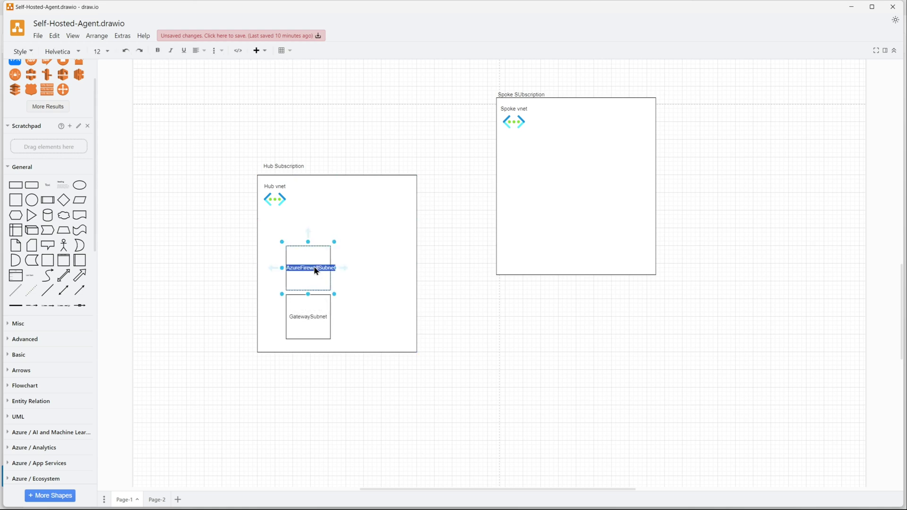
{"action": "left_click", "coordinate": [102, 51]}
{"action": "left_click", "coordinate": [109, 110]}
{"action": "left_click", "coordinate": [254, 349]}
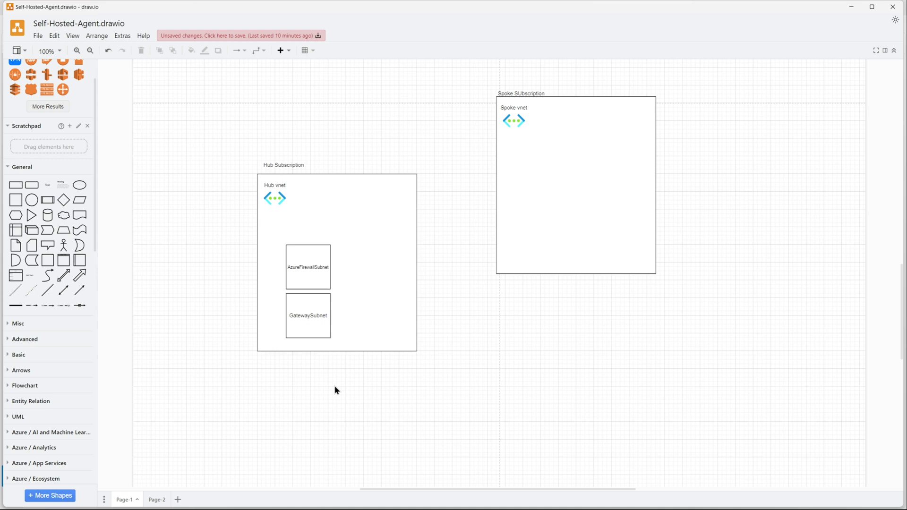
- Add a square labelled "PrivateEndpoint Subnet" to the right of the GatewaySubnet square in the Hub vnet box
{"action": "left_click_drag", "start_coordinate": [20, 205], "coordinate": [350, 297]}
{"action": "mouse_move", "coordinate": [386, 334]}
{"action": "left_mouse_down"}
{"action": "mouse_move", "coordinate": [394, 335]}
{"action": "mouse_move", "coordinate": [366, 313]}
{"action": "mouse_move", "coordinate": [394, 338]}
{"action": "left_mouse_up"}
{"action": "double_click", "coordinate": [364, 316]}
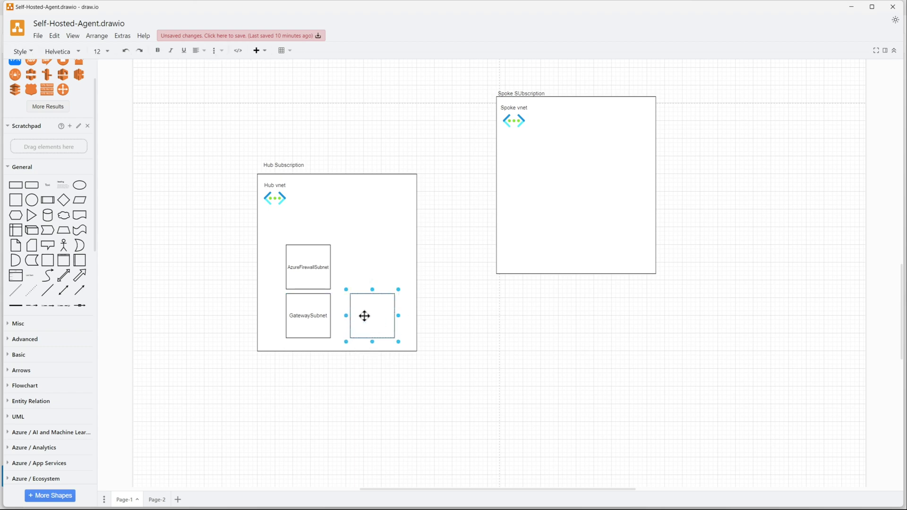
{"action": "type", "text": "PrivateEndpoint Subnet"}
{"action": "left_click", "coordinate": [336, 376]}
- Bring the Spoke box level with the Hub vnet box and link them with a straight horizontal arrow from Hub to Spoke
{"action": "left_click", "coordinate": [370, 282]}
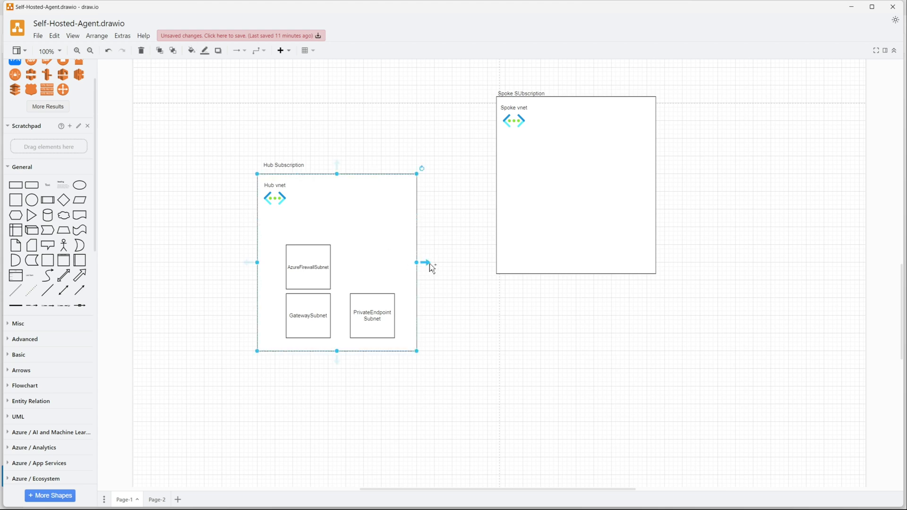
{"action": "left_click_drag", "start_coordinate": [427, 263], "coordinate": [547, 282]}
{"action": "left_click", "coordinate": [482, 270]}
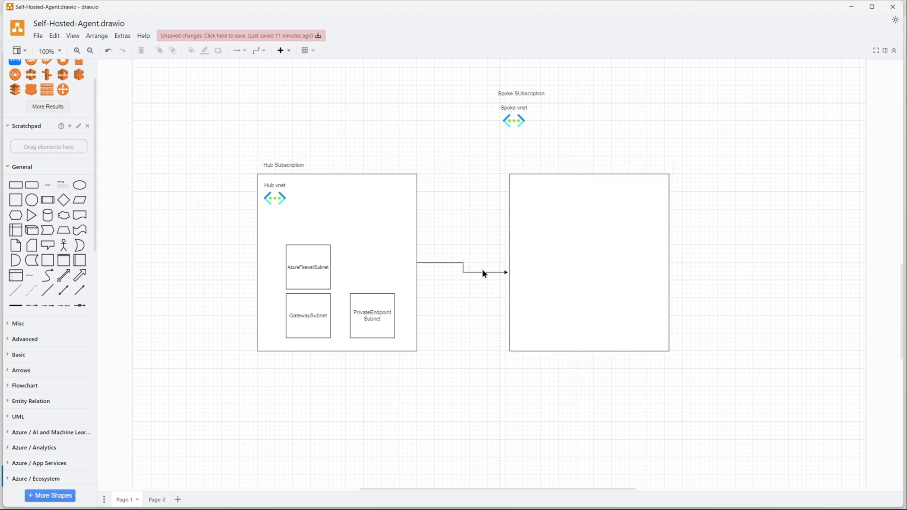
{"action": "left_click", "coordinate": [483, 272]}
{"action": "key", "text": "Delete"}
{"action": "left_click", "coordinate": [411, 264]}
{"action": "left_click_drag", "start_coordinate": [423, 263], "coordinate": [509, 263]}
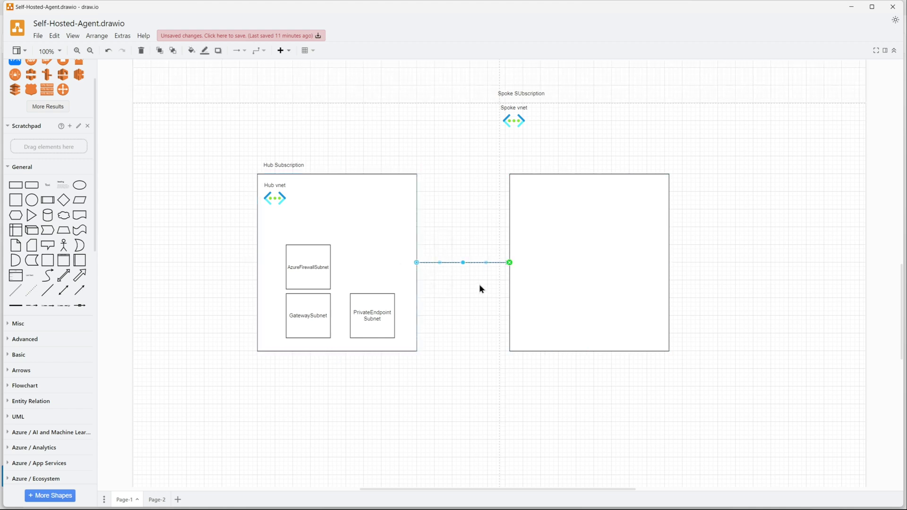
{"action": "left_click", "coordinate": [479, 284]}
- Move the virtual network icon, the Spoke vnet label and the subscription label to the relocated Spoke box, correcting the latter to "Spoke Subscription"
{"action": "left_click_drag", "start_coordinate": [515, 126], "coordinate": [522, 188]}
{"action": "left_click_drag", "start_coordinate": [514, 108], "coordinate": [529, 190]}
{"action": "left_click", "coordinate": [522, 92]}
{"action": "double_click", "coordinate": [523, 93]}
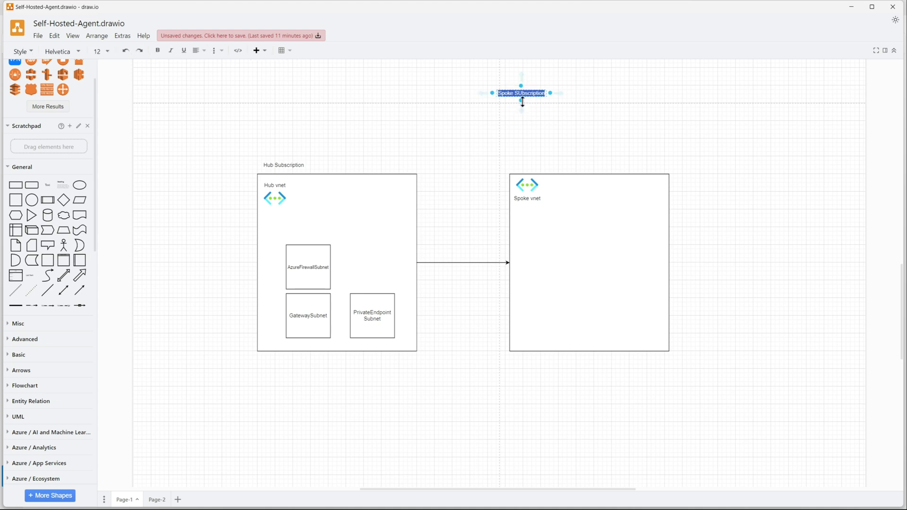
{"action": "left_click", "coordinate": [521, 93]}
{"action": "type", "text": "u"}
{"action": "left_click_drag", "start_coordinate": [522, 93], "coordinate": [540, 167]}
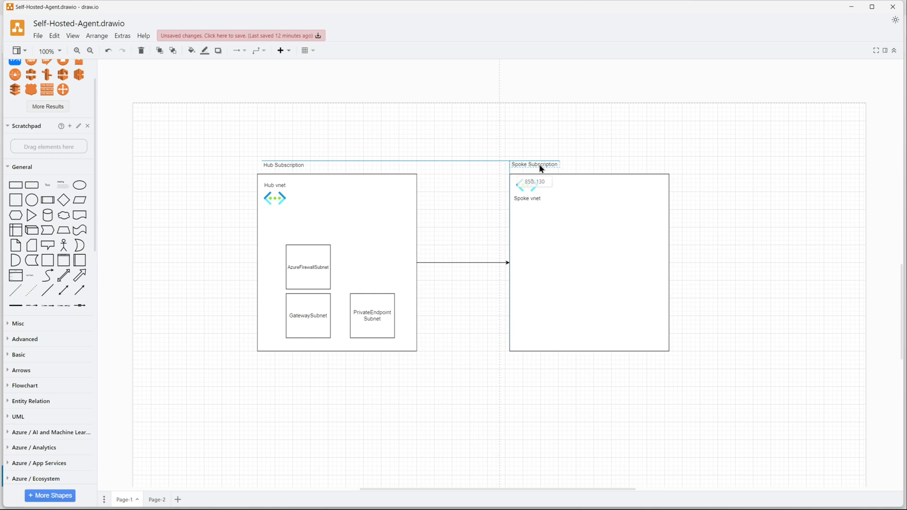
- Add a rectangle labelled "Private Endpoint Subnet" in the upper part of the Spoke vnet box and increase its height
{"action": "left_click", "coordinate": [570, 270]}
{"action": "left_click_drag", "start_coordinate": [16, 185], "coordinate": [564, 209]}
{"action": "left_click_drag", "start_coordinate": [589, 237], "coordinate": [592, 258]}
{"action": "double_click", "coordinate": [589, 238]}
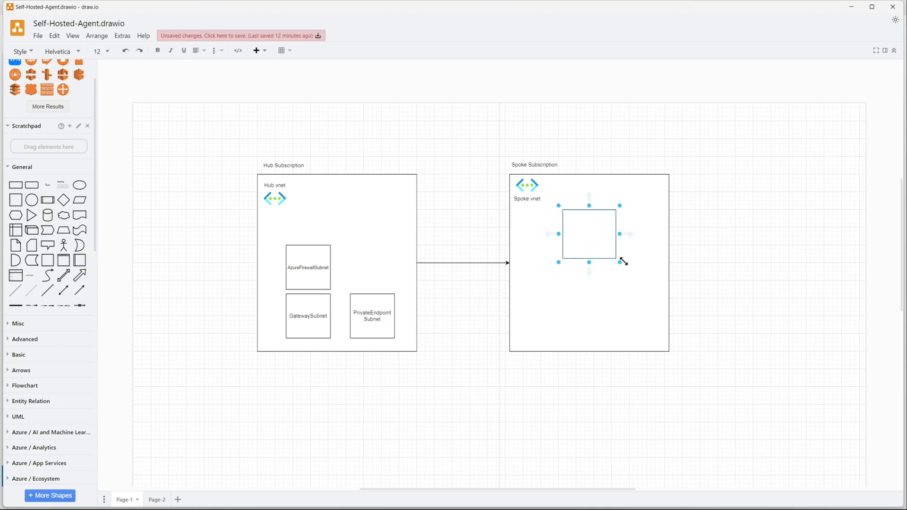
{"action": "type", "text": "Private Endpoint Subnet"}
{"action": "left_click", "coordinate": [627, 299]}
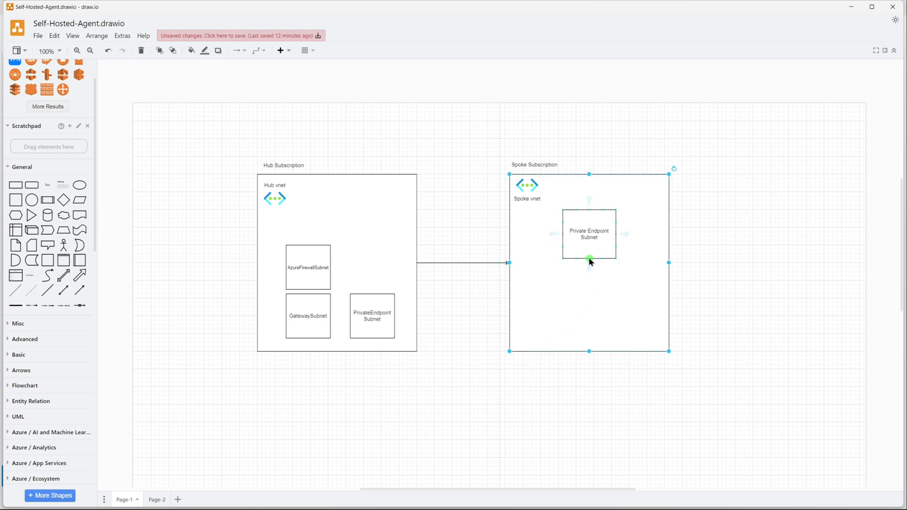
- Extend the Private Endpoint Subnet rectangle downward and place an Azure SQL database icon beside it, below the Spoke vnet label
{"action": "left_click_drag", "start_coordinate": [590, 263], "coordinate": [591, 321]}
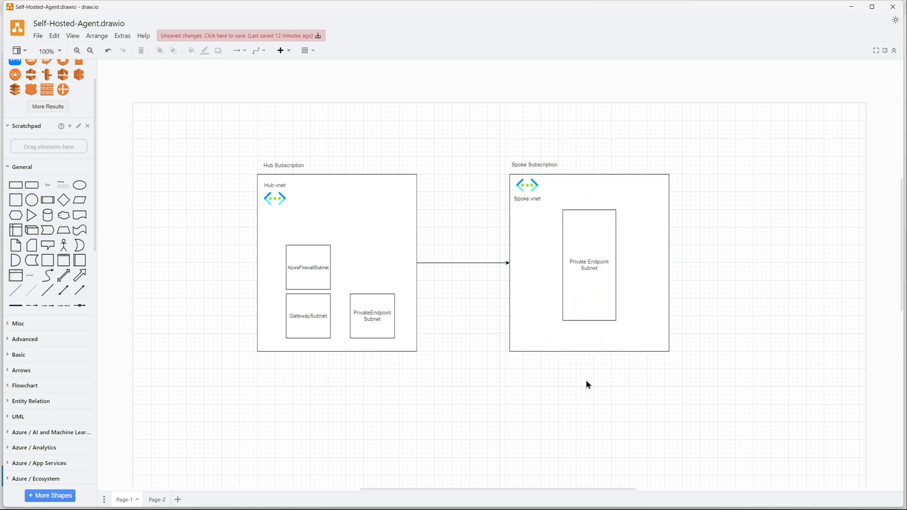
{"action": "scroll", "coordinate": [45, 189], "scroll_direction": "up", "scroll_amount": 2}
{"action": "left_click_drag", "start_coordinate": [34, 72], "coordinate": [2, 66]}
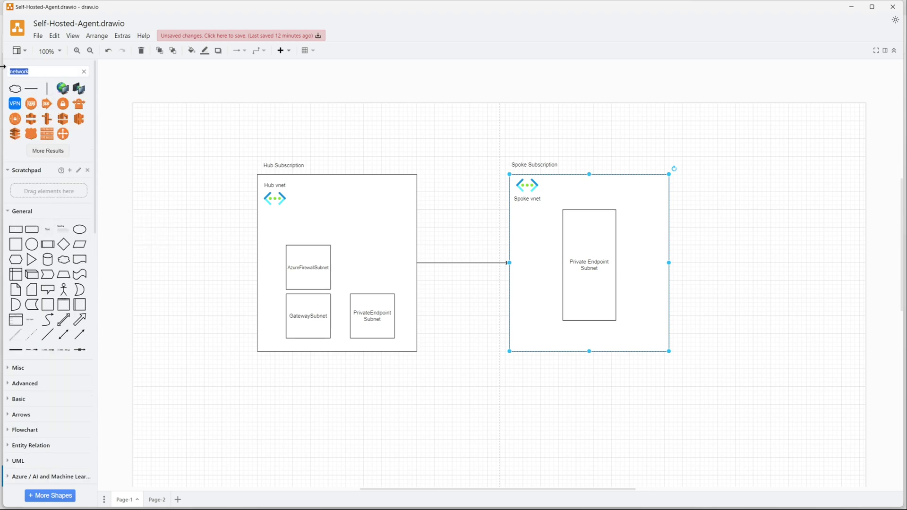
{"action": "type", "text": "sql"}
{"action": "key", "text": "Return"}
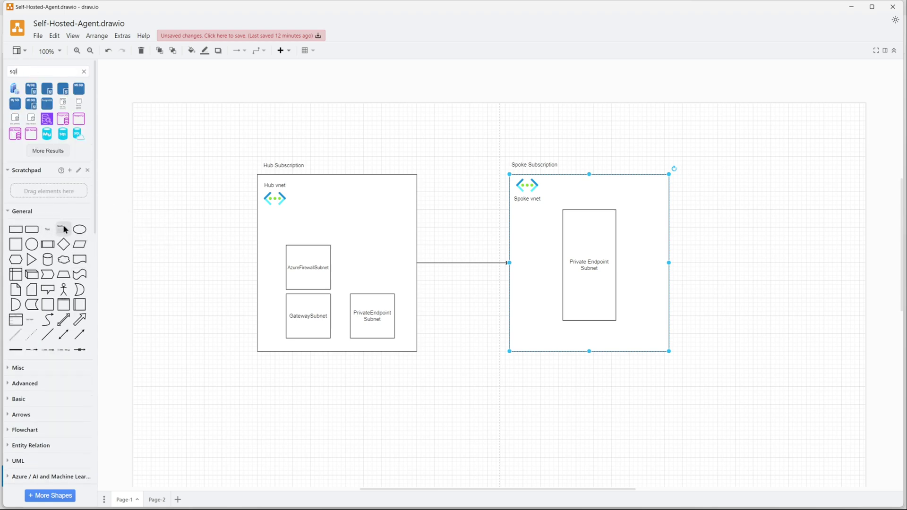
{"action": "scroll", "coordinate": [67, 392], "scroll_direction": "down", "scroll_amount": 1}
{"action": "scroll", "coordinate": [69, 386], "scroll_direction": "down", "scroll_amount": 6}
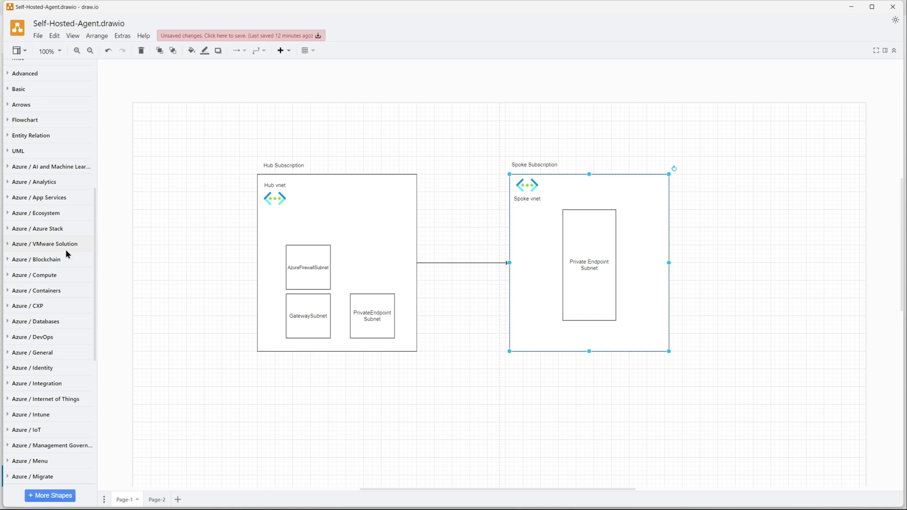
{"action": "left_click", "coordinate": [14, 321]}
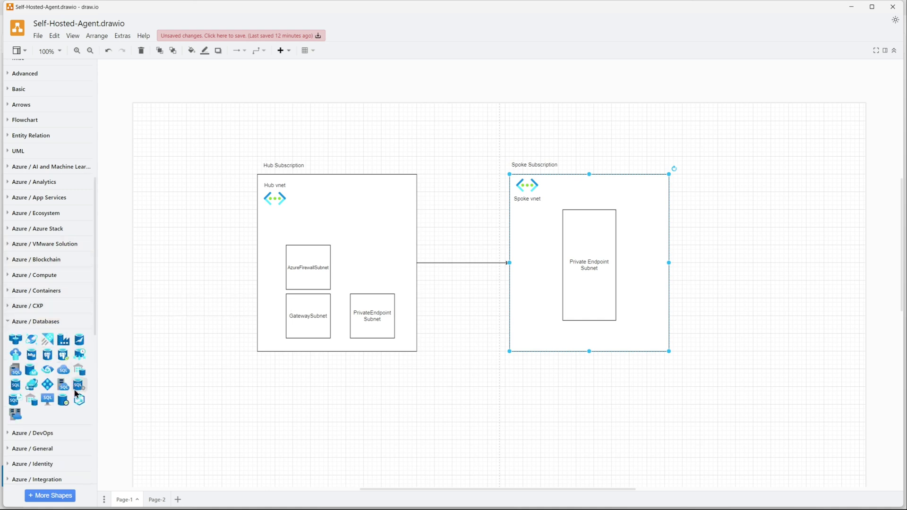
{"action": "mouse_move", "coordinate": [82, 393]}
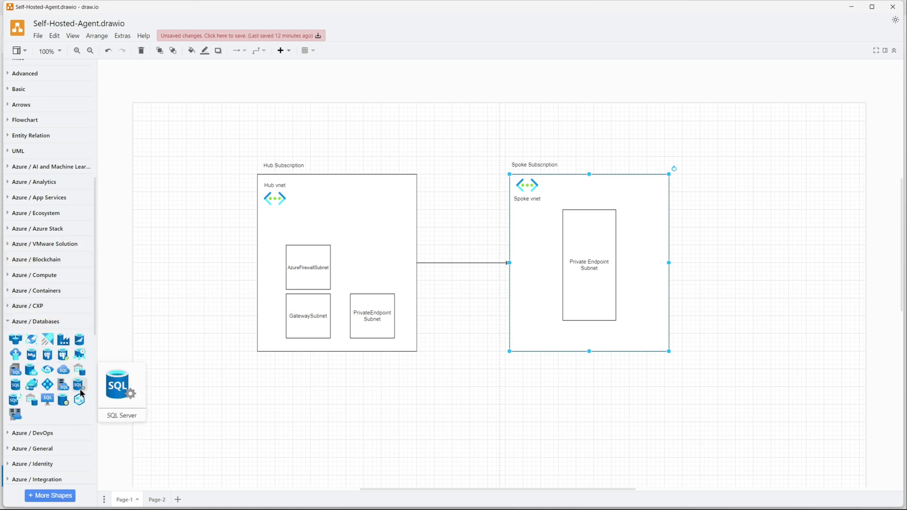
{"action": "left_click_drag", "start_coordinate": [16, 385], "coordinate": [526, 227]}
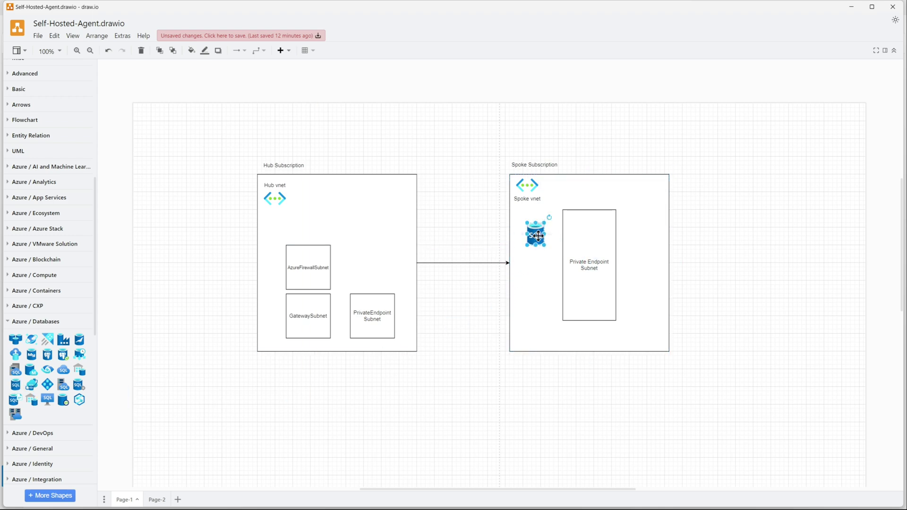
- Place a private endpoint icon in the upper part of the spoke's Private Endpoint Subnet and draw an arrow to it from the SQL icon
{"action": "left_click", "coordinate": [578, 236]}
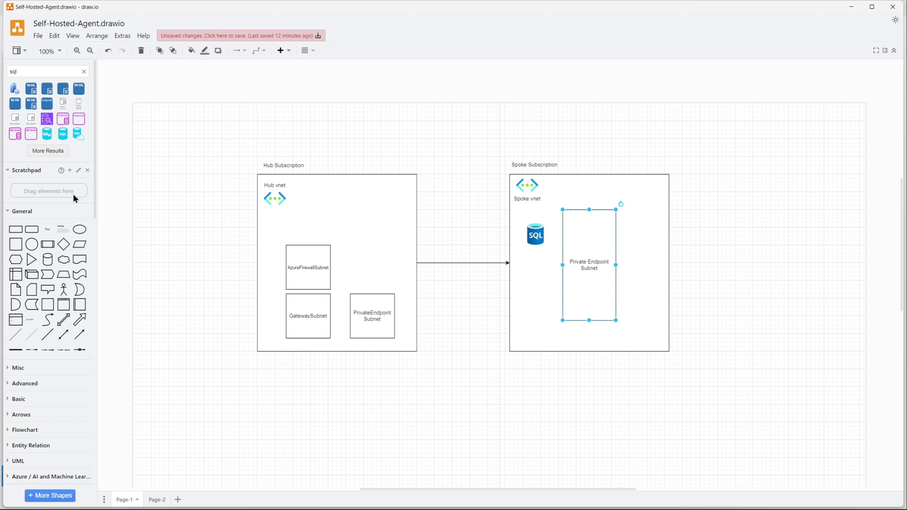
{"action": "double_click", "coordinate": [27, 71]}
{"action": "type", "text": "private end"}
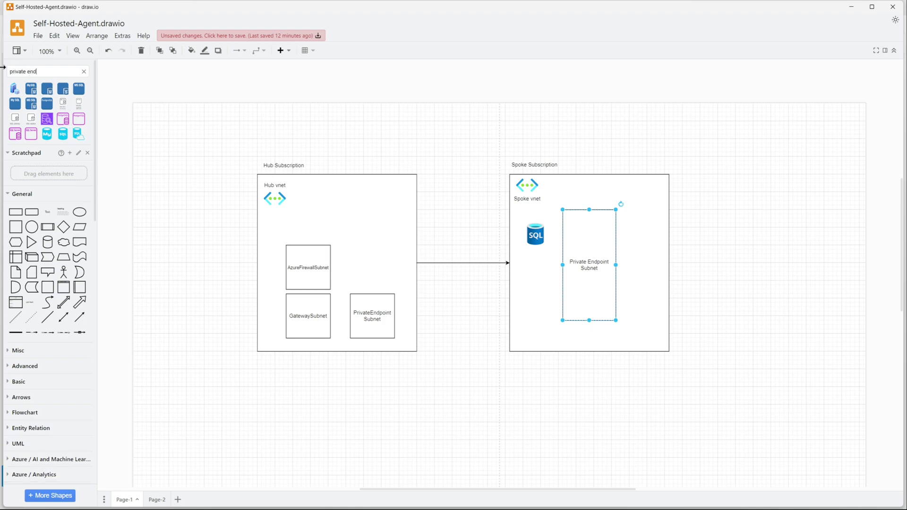
{"action": "type", "text": "point"}
{"action": "left_click_drag", "start_coordinate": [47, 89], "coordinate": [588, 236]}
{"action": "left_click", "coordinate": [533, 291]}
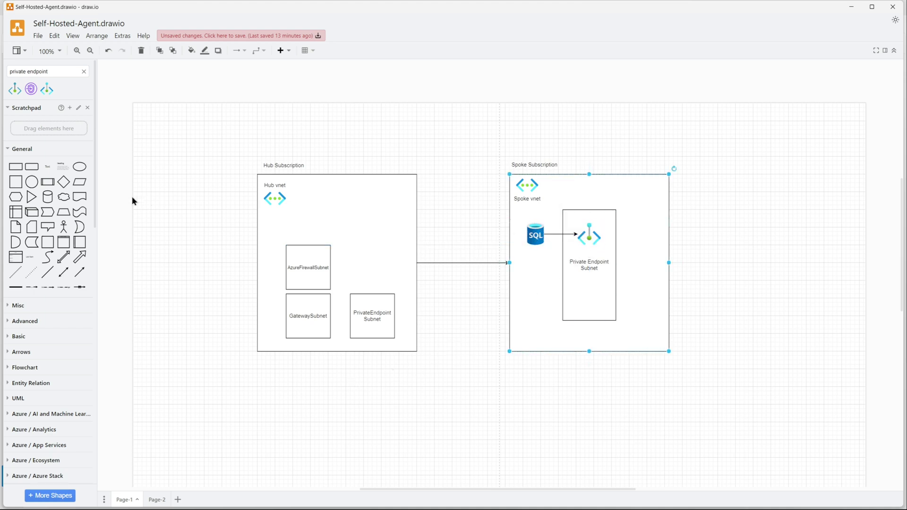
- Find user and office shapes and place a user icon and an office building icon side by side below the Hub vnet box
{"action": "left_click_drag", "start_coordinate": [50, 72], "coordinate": [299, 449]}
{"action": "type", "text": "user"}
{"action": "key", "text": "Return"}
{"action": "type", "text": "office"}
{"action": "key", "text": "Return"}
{"action": "left_click", "coordinate": [327, 382]}
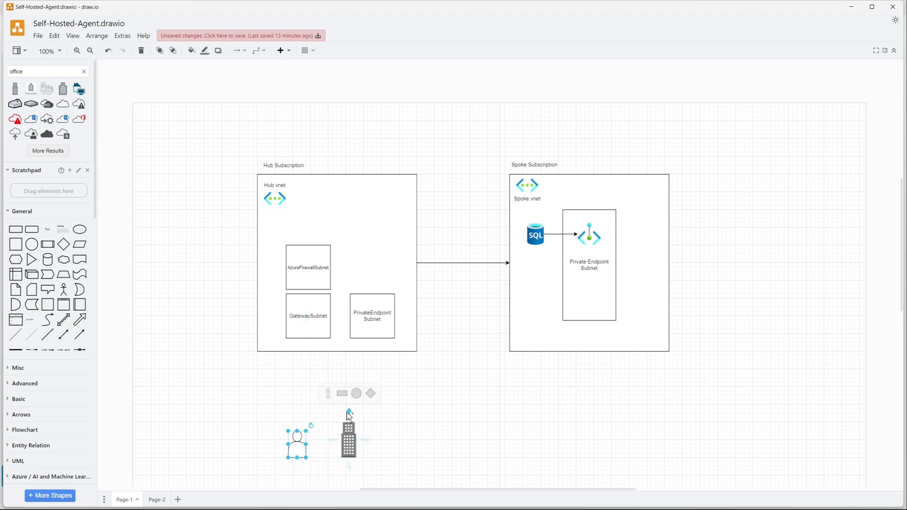
- Connect the office and user icons to the bottom edge of the Hub vnet box with arrows and shift the building slightly right
{"action": "left_click_drag", "start_coordinate": [345, 405], "coordinate": [326, 353]}
{"action": "left_click_drag", "start_coordinate": [297, 422], "coordinate": [327, 352]}
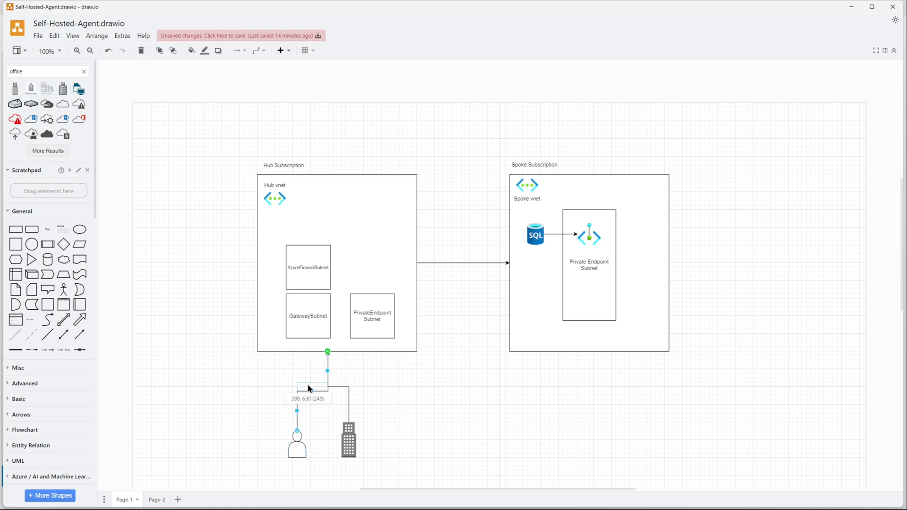
{"action": "left_click", "coordinate": [382, 430]}
{"action": "left_click_drag", "start_coordinate": [349, 439], "coordinate": [358, 441]}
{"action": "left_click", "coordinate": [362, 408]}
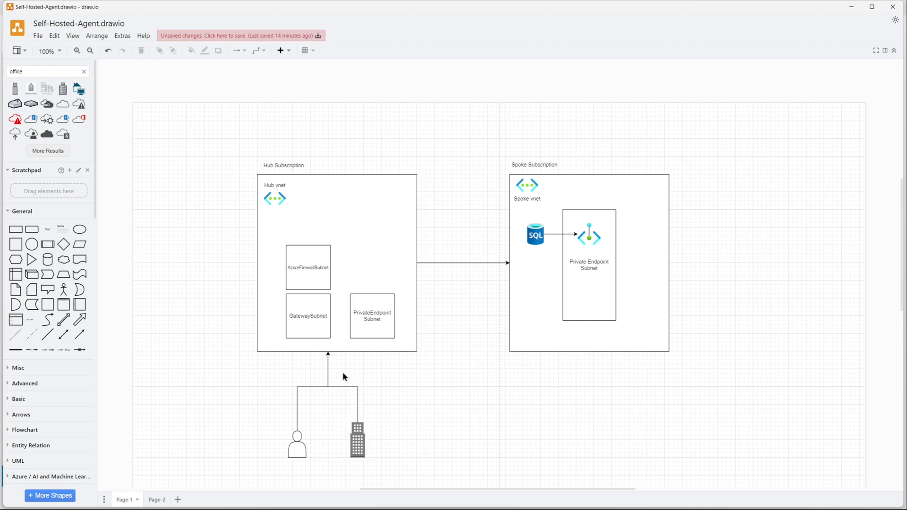
- Add a three-line text label reading "P2S", "S2S" and "Expressroute" beside the arrow into the Hub vnet box
{"action": "left_click_drag", "start_coordinate": [48, 232], "coordinate": [334, 370]}
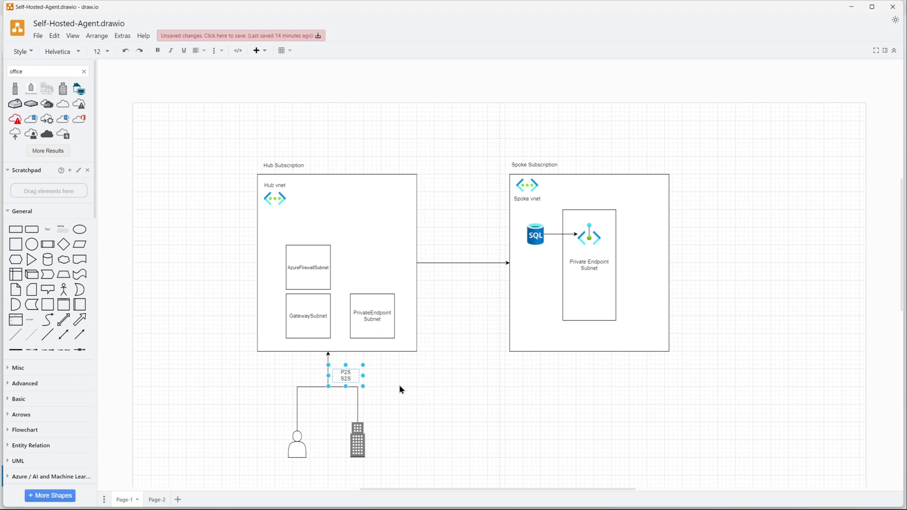
{"action": "type", "text": "P2S S2S"}
{"action": "key", "text": "Return"}
{"action": "key", "text": "Return"}
{"action": "type", "text": "Expressroute"}
{"action": "triple_click", "coordinate": [346, 385]}
{"action": "left_click", "coordinate": [338, 379]}
{"action": "key", "text": "BackSpace"}
{"action": "left_click", "coordinate": [231, 318]}
- Search the shapes for "express" and place an ExpressRoute icon to the right of the P2S/S2S/Expressroute label
{"action": "left_click_drag", "start_coordinate": [26, 71], "coordinate": [3, 70]}
{"action": "type", "text": "e"}
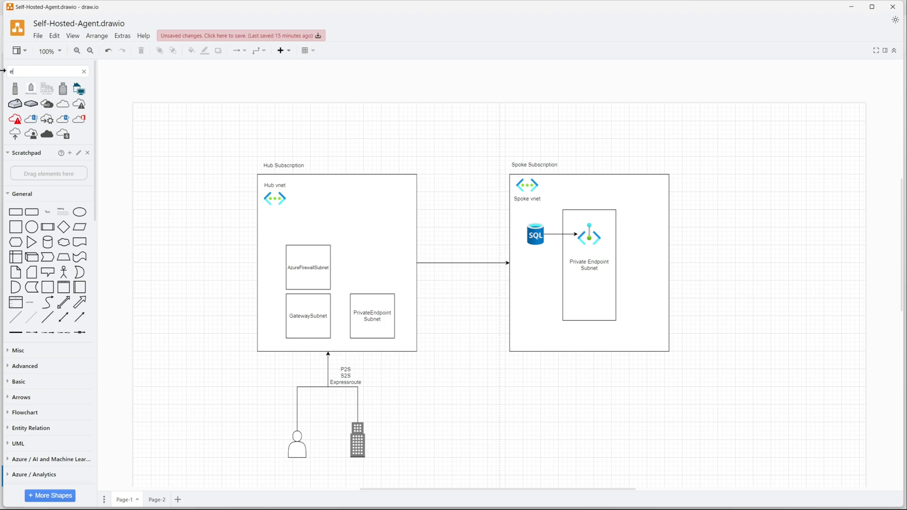
{"action": "type", "text": "xpress"}
{"action": "mouse_move", "coordinate": [16, 105]}
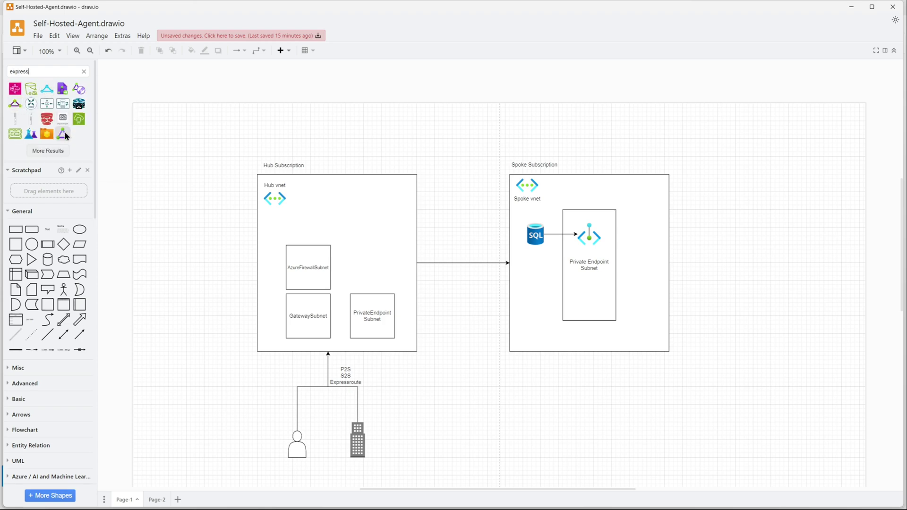
{"action": "mouse_move", "coordinate": [64, 131]}
{"action": "left_click_drag", "start_coordinate": [65, 132], "coordinate": [359, 368]}
- Search the shapes for "vpn" and place a VPN gateway padlock icon in the lower part of the GatewaySubnet square
{"action": "left_click_drag", "start_coordinate": [41, 72], "coordinate": [2, 70]}
{"action": "type", "text": "vpn"}
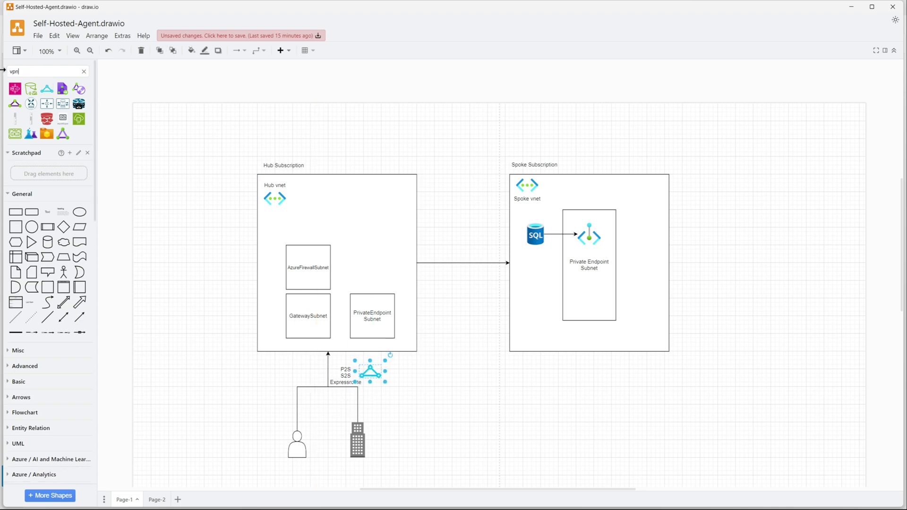
{"action": "mouse_move", "coordinate": [14, 92]}
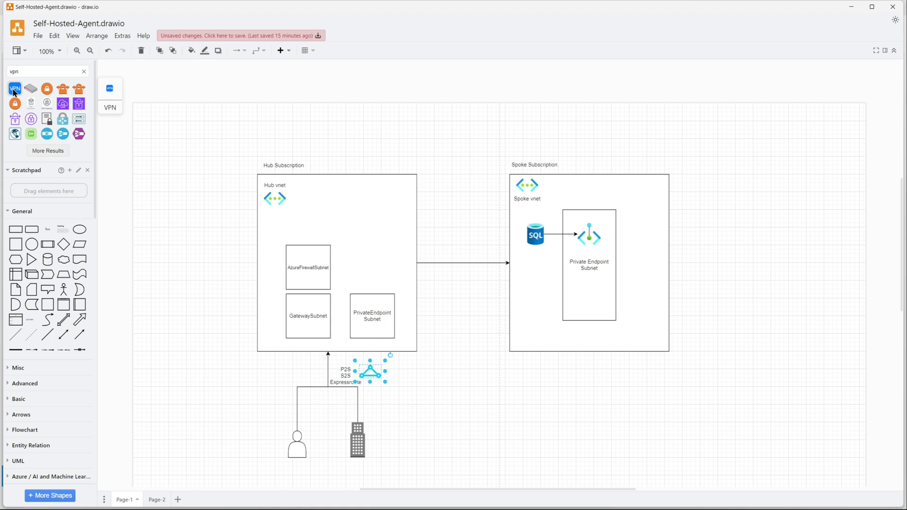
{"action": "mouse_move", "coordinate": [13, 89]}
{"action": "left_mouse_down"}
{"action": "mouse_move", "coordinate": [123, 195]}
{"action": "mouse_move", "coordinate": [12, 92]}
{"action": "left_mouse_up"}
{"action": "left_click_drag", "start_coordinate": [65, 118], "coordinate": [310, 334]}
{"action": "left_click", "coordinate": [288, 370]}
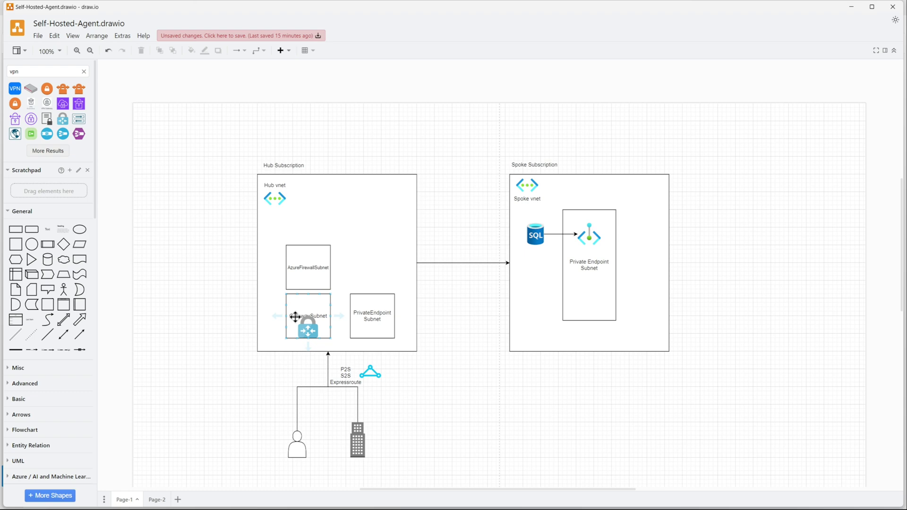
- Try to change the text alignment of the GatewaySubnet label inside its square
{"action": "double_click", "coordinate": [294, 317]}
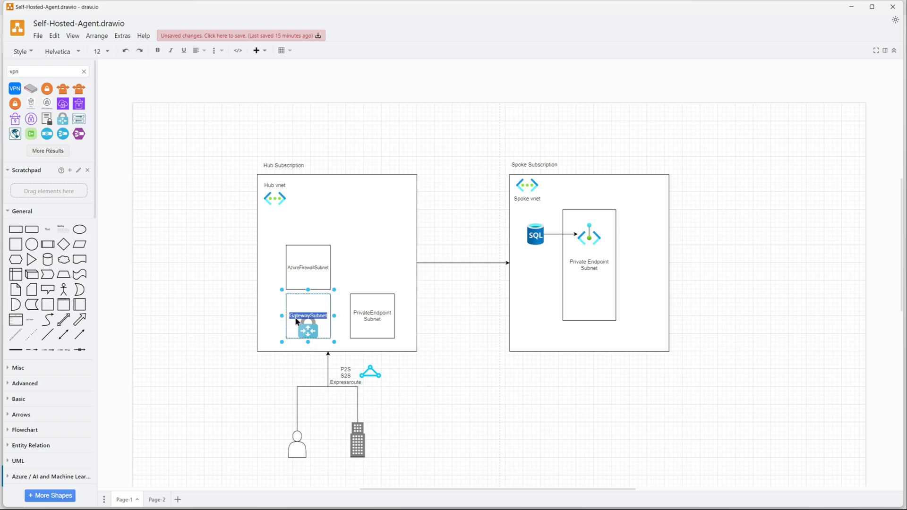
{"action": "left_click", "coordinate": [204, 55]}
{"action": "left_click", "coordinate": [199, 64]}
{"action": "left_click", "coordinate": [198, 51]}
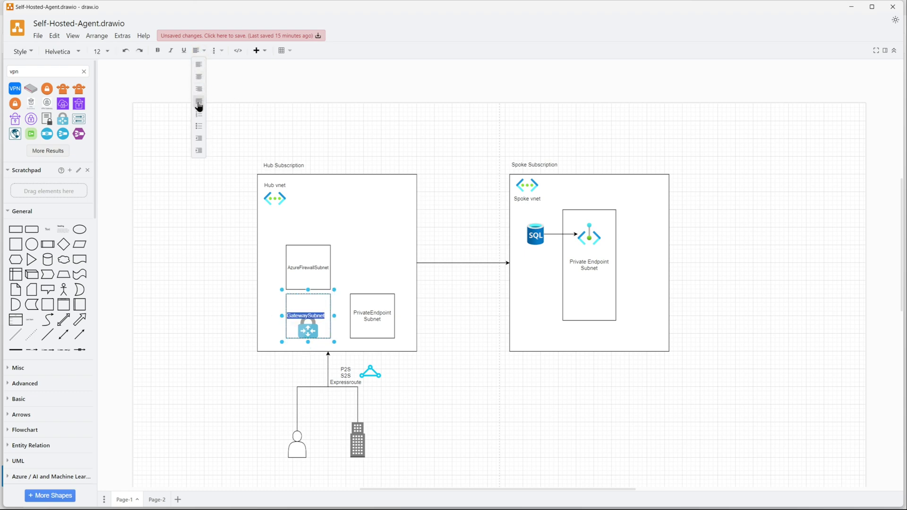
{"action": "left_click", "coordinate": [199, 102]}
- Remove the built-in label from the GatewaySubnet square and center the VPN gateway icon in it
{"action": "double_click", "coordinate": [316, 319]}
{"action": "key", "text": "ctrl+c"}
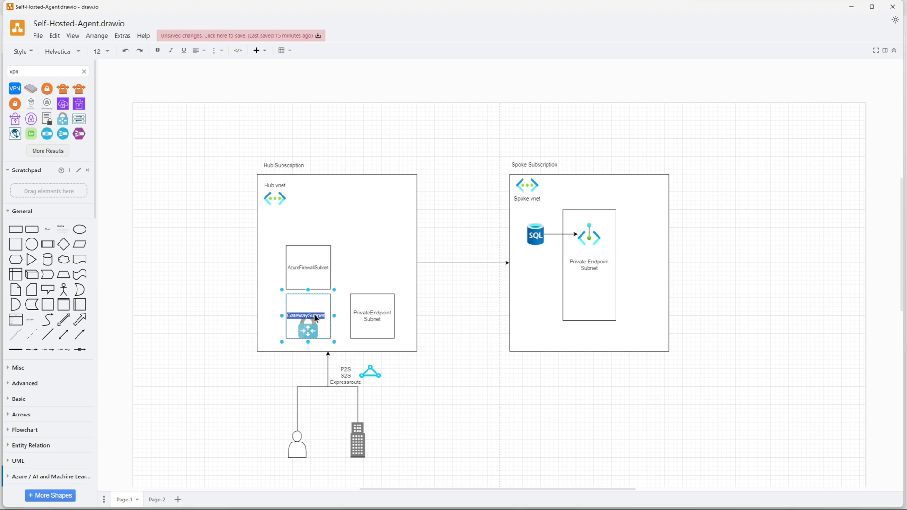
{"action": "key", "text": "BackSpace"}
{"action": "left_click_drag", "start_coordinate": [311, 331], "coordinate": [310, 319]}
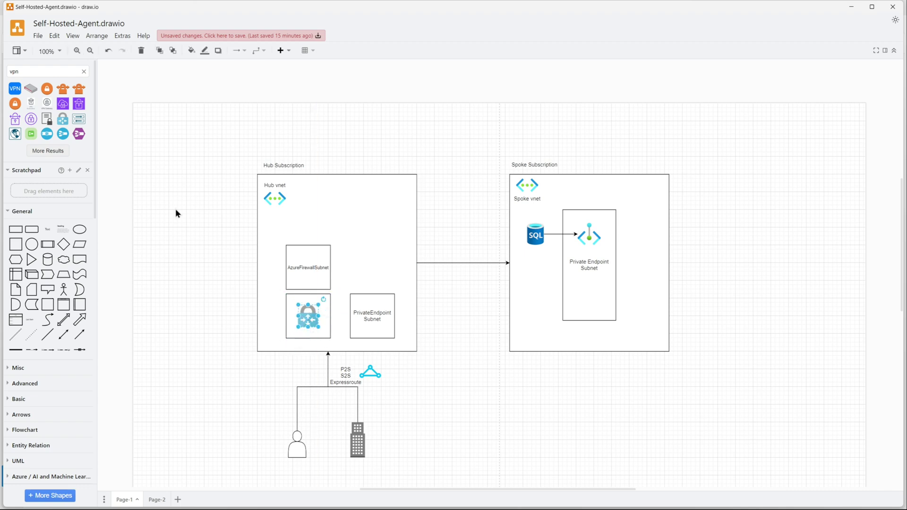
{"action": "left_click", "coordinate": [179, 198]}
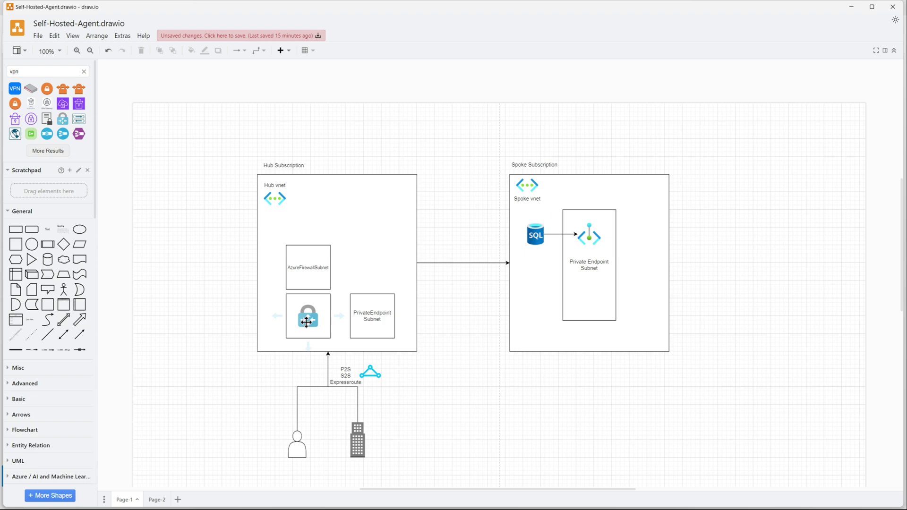
- Add a separate text label "GatewaySubnet" under the VPN gateway icon and center it within the square
{"action": "left_click_drag", "start_coordinate": [48, 229], "coordinate": [306, 337]}
{"action": "key", "text": "ctrl+v"}
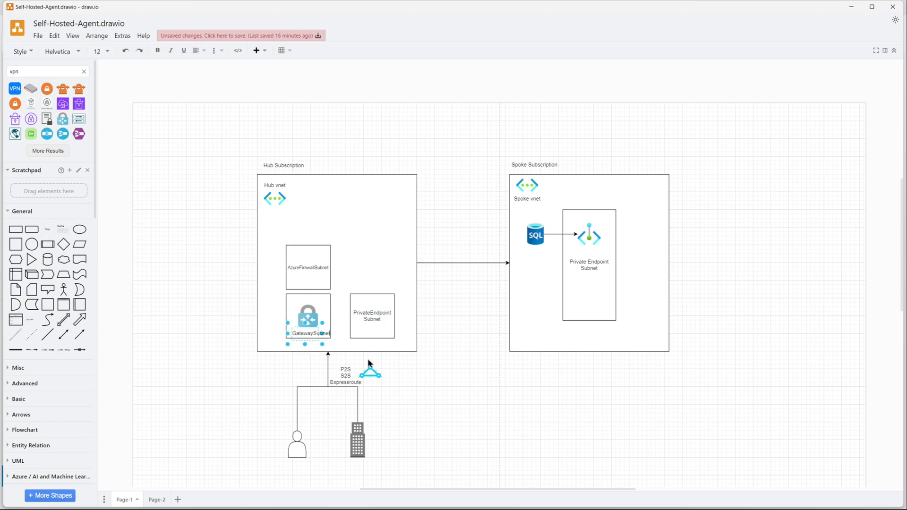
{"action": "left_click", "coordinate": [327, 343]}
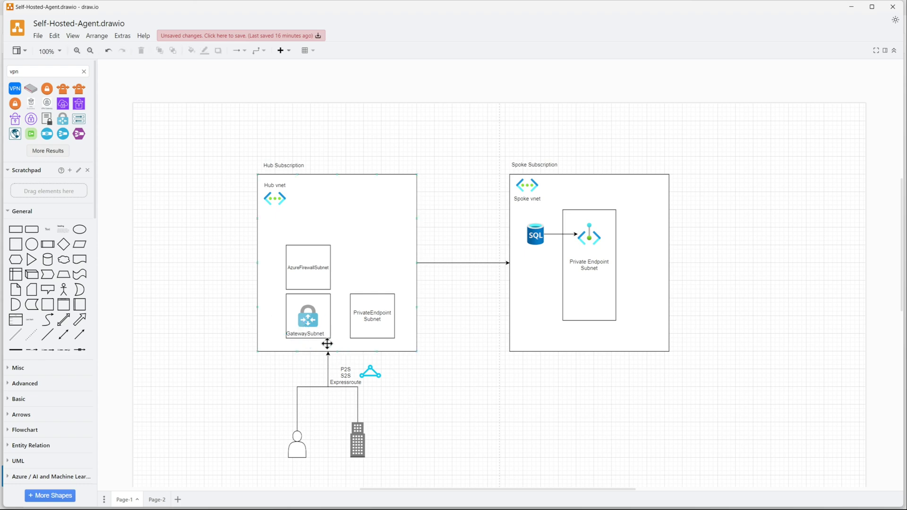
{"action": "left_click_drag", "start_coordinate": [311, 334], "coordinate": [313, 333]}
{"action": "left_click", "coordinate": [453, 412]}
- Add an empty square above the PrivateEndpoint Subnet square in the Hub vnet box
{"action": "left_click_drag", "start_coordinate": [23, 250], "coordinate": [392, 290]}
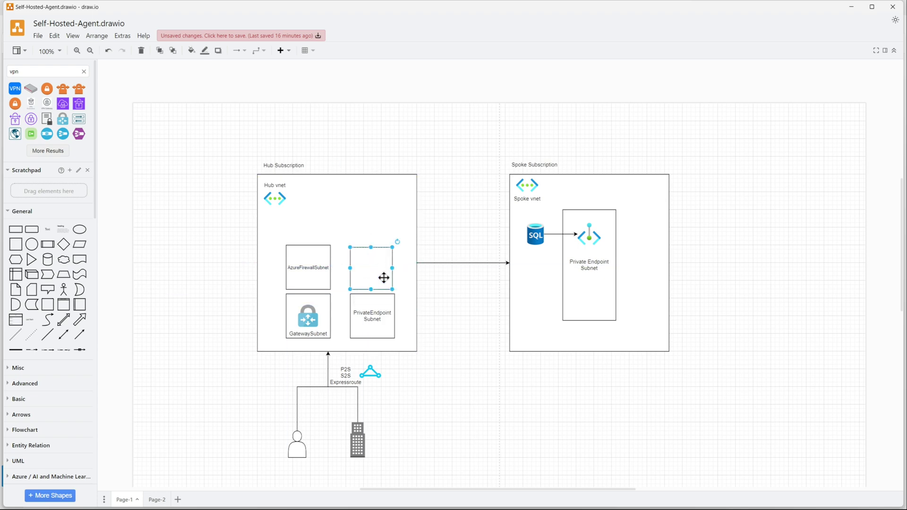
{"action": "double_click", "coordinate": [368, 268]}
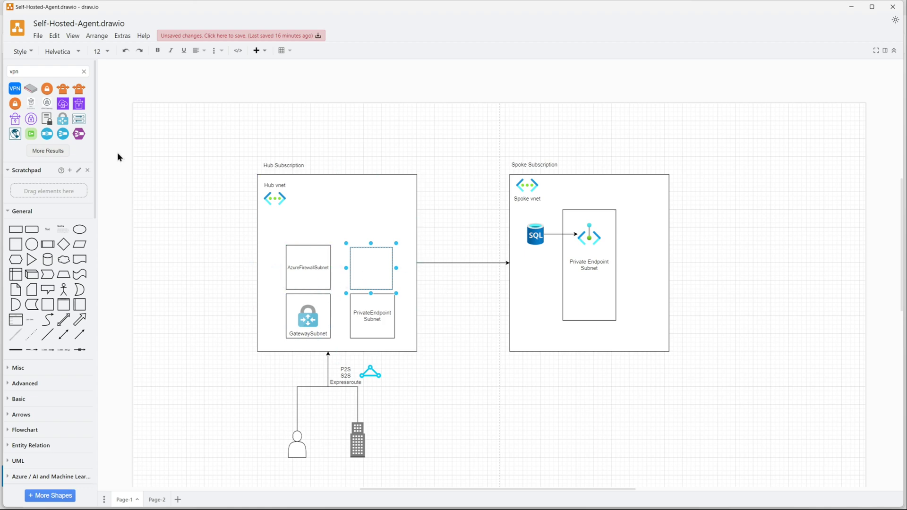
- Search the shapes for "firewall", place an Azure firewall icon in the AzureFirewallSubnet square and remove the square's built-in label
{"action": "triple_click", "coordinate": [34, 73]}
{"action": "type", "text": "firewall"}
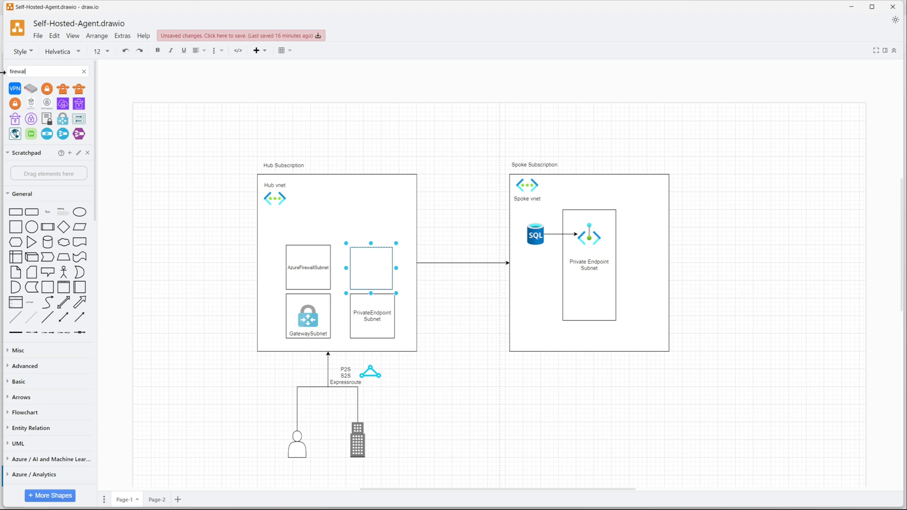
{"action": "key", "text": "Return"}
{"action": "left_click_drag", "start_coordinate": [79, 119], "coordinate": [299, 257]}
{"action": "double_click", "coordinate": [296, 283]}
{"action": "key", "text": "ctrl+c"}
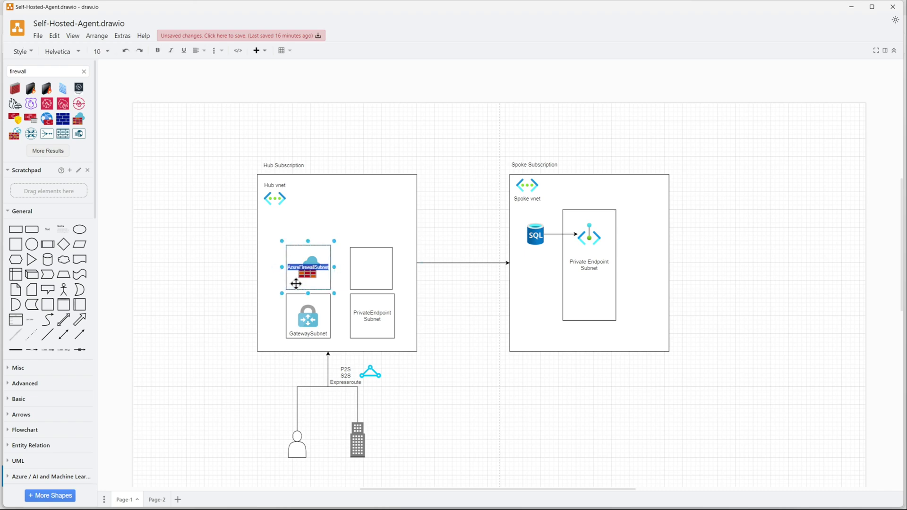
{"action": "key", "text": "BackSpace"}
{"action": "left_click", "coordinate": [216, 273]}
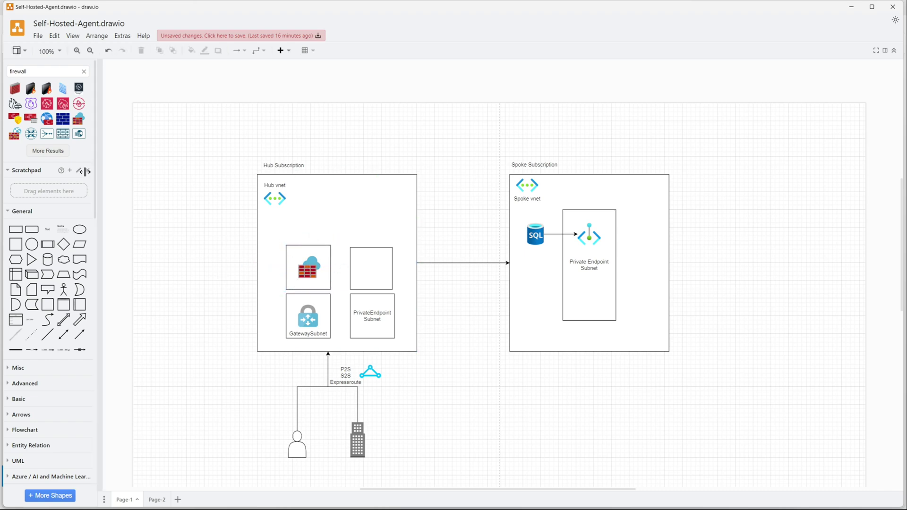
- Add a separate text label "AzureFirewallSubnet" below the firewall icon inside its square
{"action": "left_click", "coordinate": [49, 231]}
{"action": "left_click_drag", "start_coordinate": [494, 275], "coordinate": [306, 286]}
{"action": "double_click", "coordinate": [313, 288]}
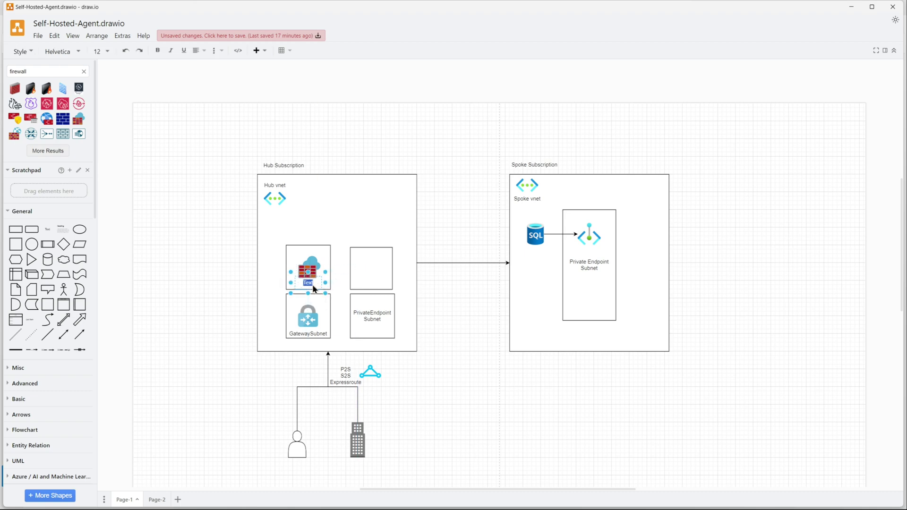
{"action": "key", "text": "ctrl+v"}
{"action": "left_click", "coordinate": [478, 361]}
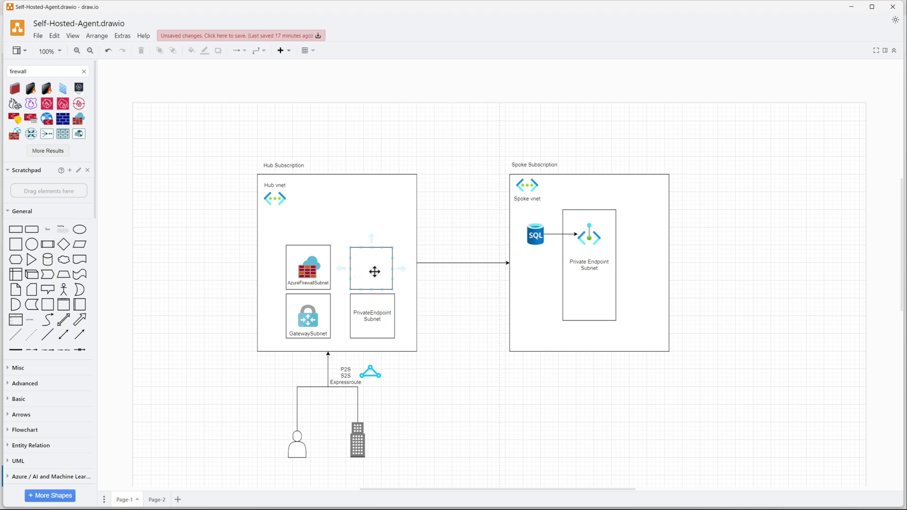
- Search the shapes for "dns" and place the round DNS icon in the upper-right corner of the Hub vnet box
{"action": "mouse_move", "coordinate": [317, 499]}
{"action": "left_click", "coordinate": [375, 264]}
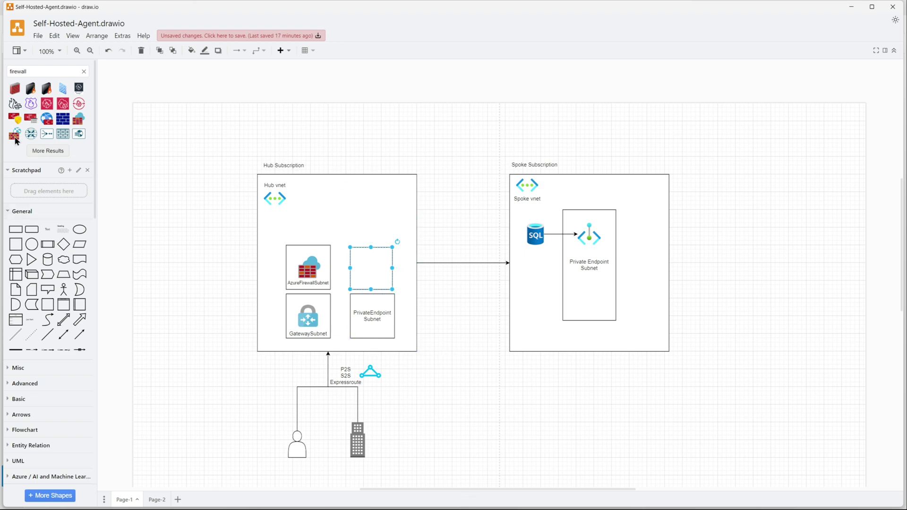
{"action": "double_click", "coordinate": [35, 70]}
{"action": "type", "text": "dns"}
{"action": "key", "text": "Return"}
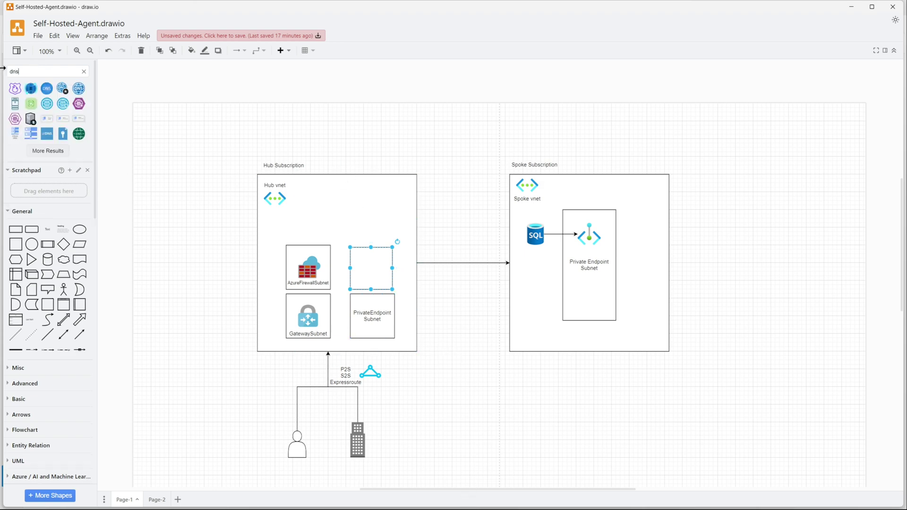
{"action": "left_click_drag", "start_coordinate": [43, 91], "coordinate": [375, 188]}
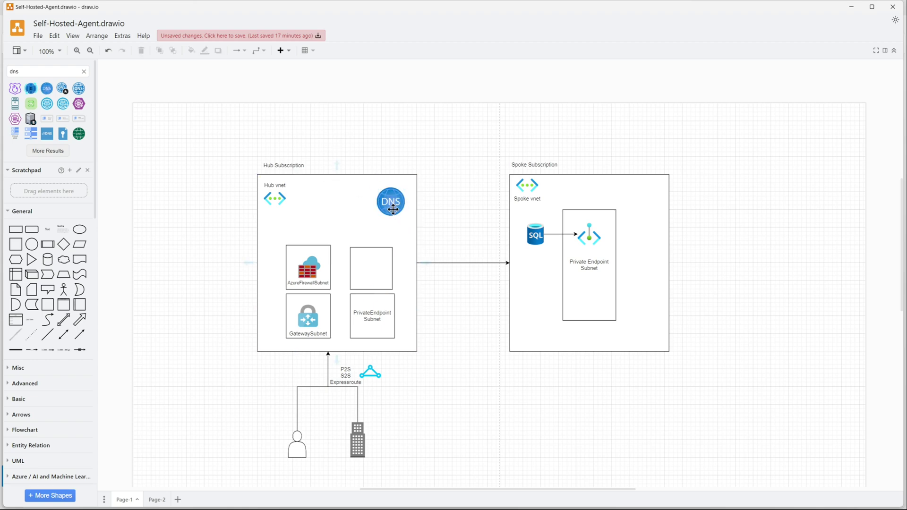
{"action": "left_click", "coordinate": [268, 108]}
- Add the DNS private resolver icon and place it in the empty square above the PrivateEndpoint Subnet square
{"action": "left_click_drag", "start_coordinate": [31, 88], "coordinate": [336, 190]}
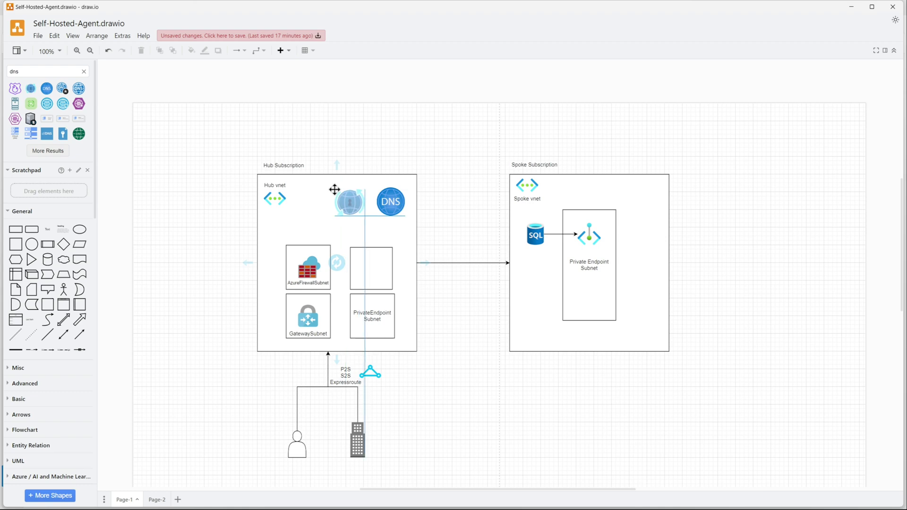
{"action": "left_click", "coordinate": [361, 158]}
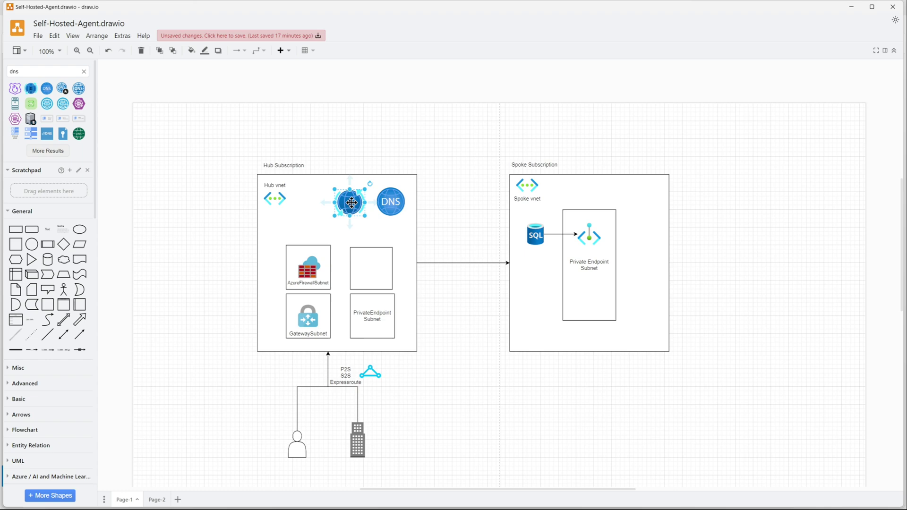
{"action": "left_click_drag", "start_coordinate": [352, 206], "coordinate": [373, 272]}
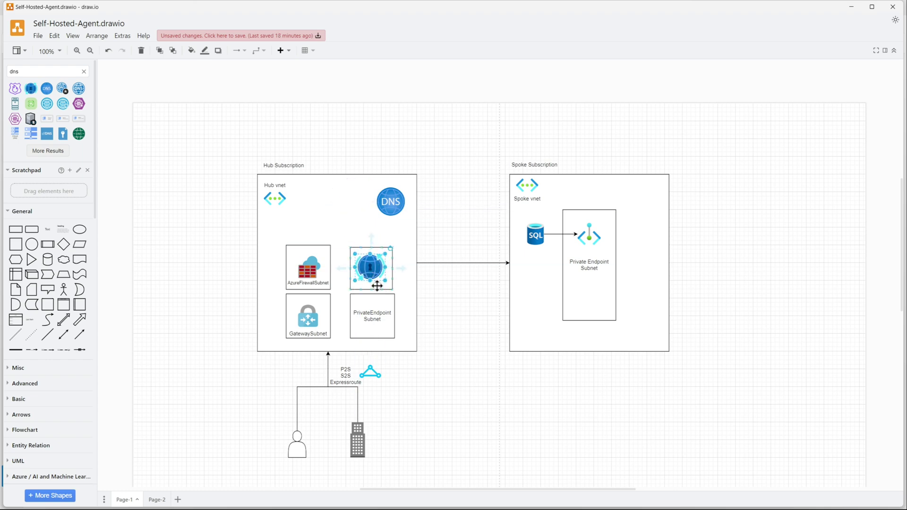
- Add a one-line text label "Inbound Subnet" below the resolver icon and enlarge its square to match the PrivateEndpoint Subnet square
{"action": "left_click_drag", "start_coordinate": [48, 228], "coordinate": [357, 286]}
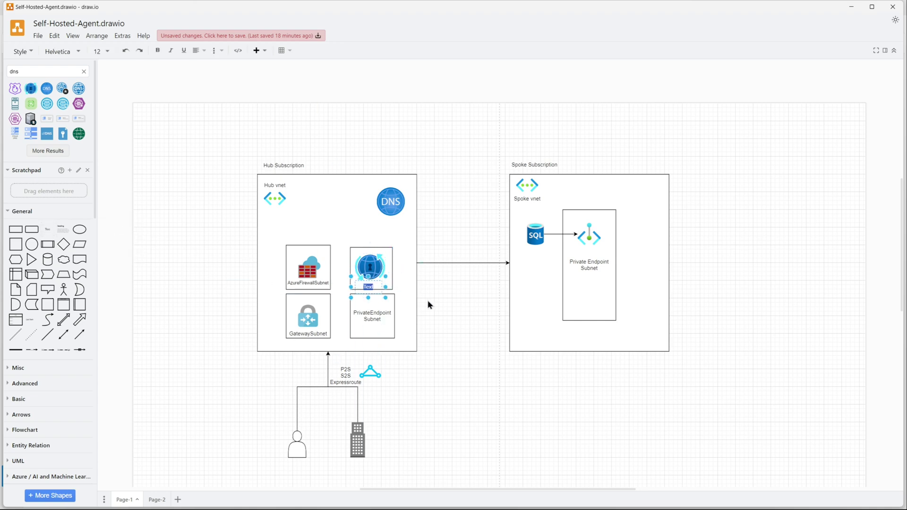
{"action": "type", "text": "Inbound Subn"}
{"action": "key", "text": "Escape"}
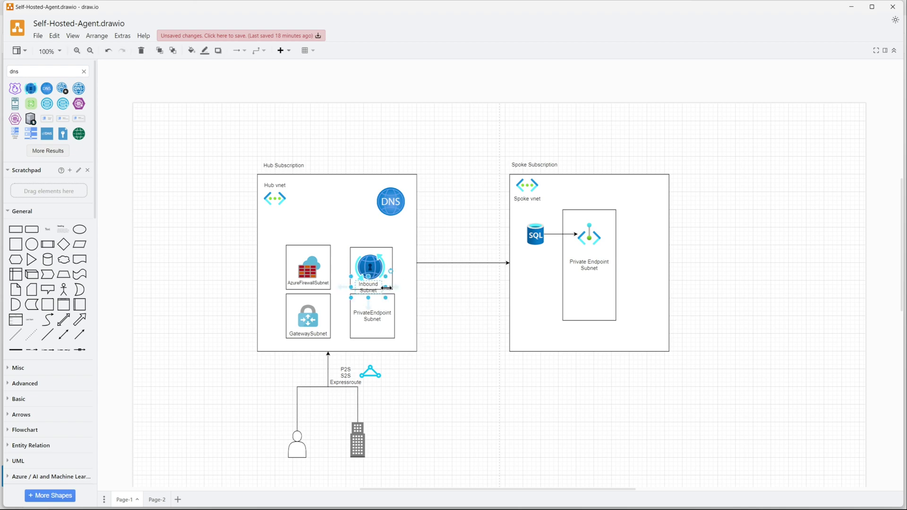
{"action": "mouse_move", "coordinate": [381, 292]}
{"action": "left_mouse_down"}
{"action": "mouse_move", "coordinate": [404, 291]}
{"action": "mouse_move", "coordinate": [376, 286]}
{"action": "left_mouse_up"}
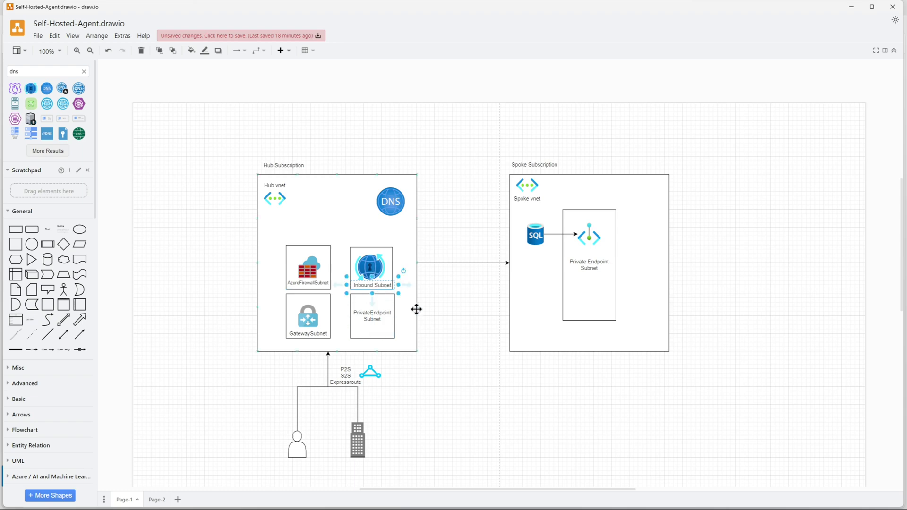
{"action": "left_click", "coordinate": [472, 335]}
{"action": "left_click", "coordinate": [370, 247]}
{"action": "left_click", "coordinate": [475, 341]}
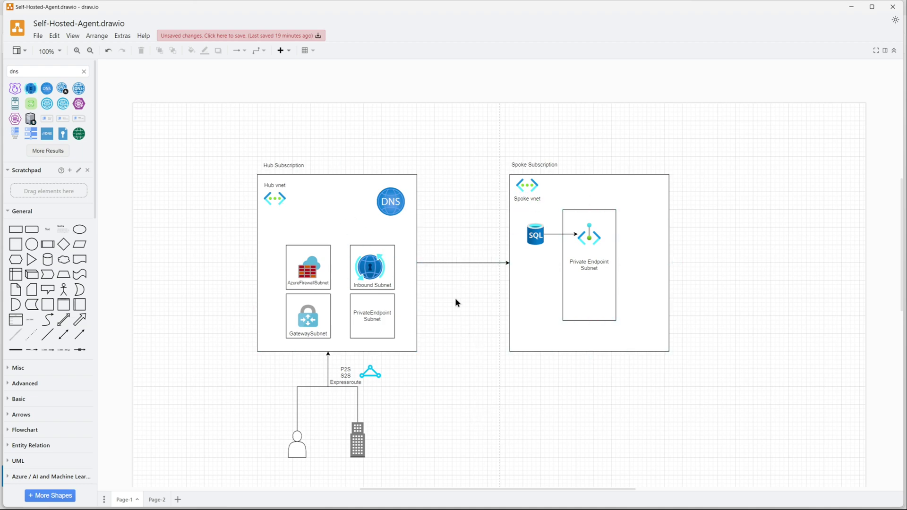
- Search the shapes for "peer" to look for a peering icon
{"action": "left_click_drag", "start_coordinate": [26, 69], "coordinate": [1, 66]}
{"action": "type", "text": "peer"}
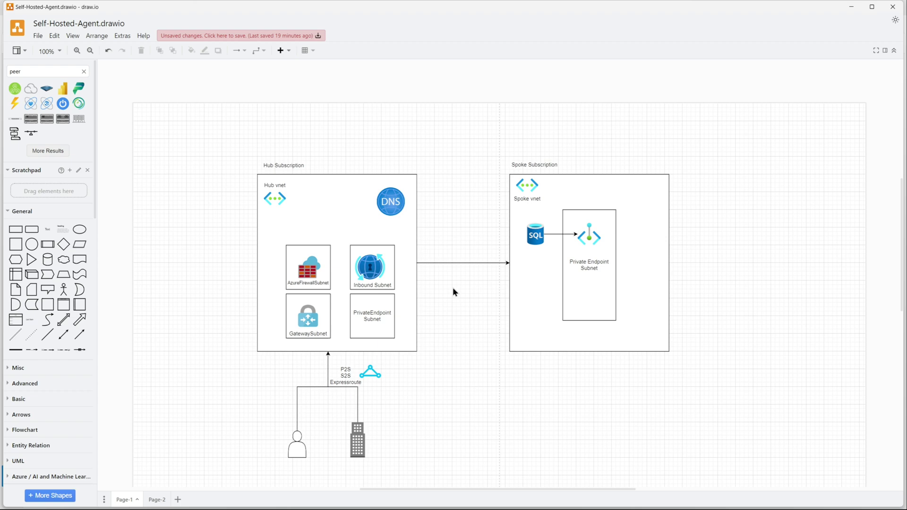
- Add an arrowhead to the start of the hub-to-spoke connector so that it points both ways
{"action": "left_click", "coordinate": [450, 263]}
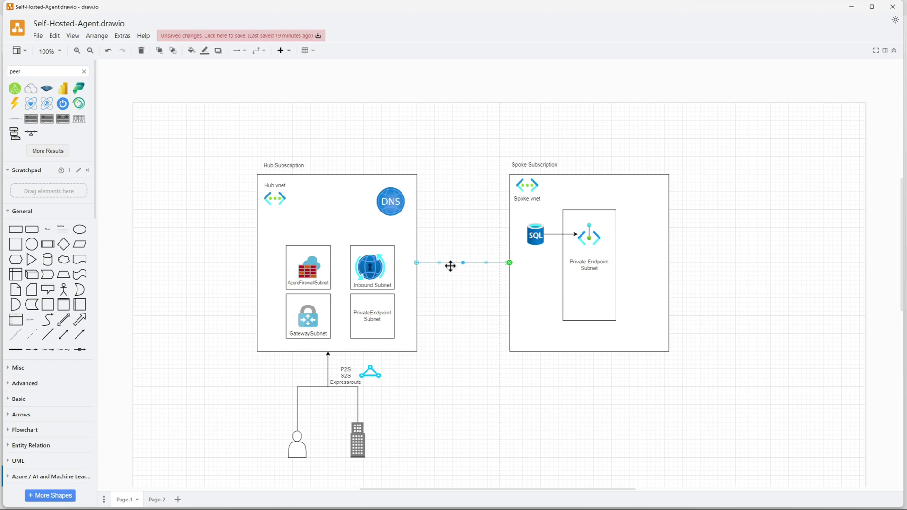
{"action": "left_click", "coordinate": [260, 51]}
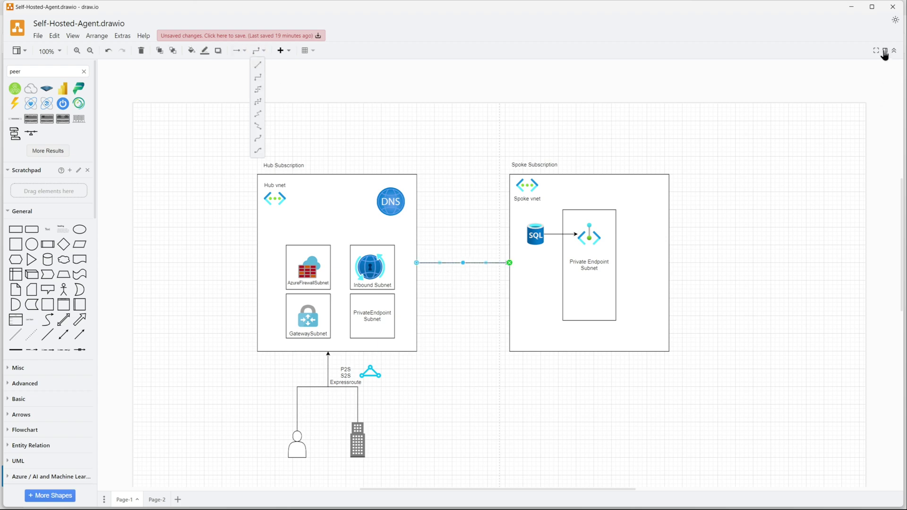
{"action": "left_click", "coordinate": [885, 50]}
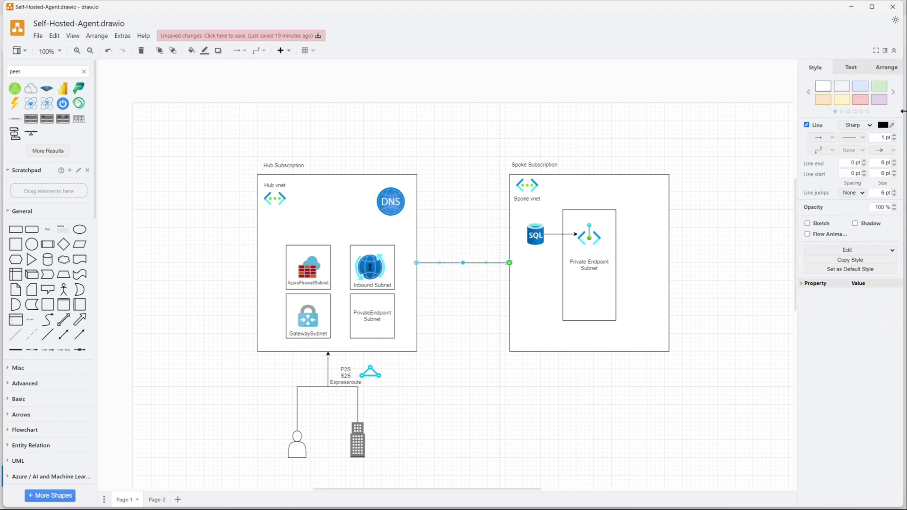
{"action": "left_click", "coordinate": [862, 149]}
{"action": "left_click", "coordinate": [846, 132]}
{"action": "left_click", "coordinate": [701, 313]}
- Add a text label "vnet peering" above the connector between the hub and spoke boxes
{"action": "double_click", "coordinate": [465, 268]}
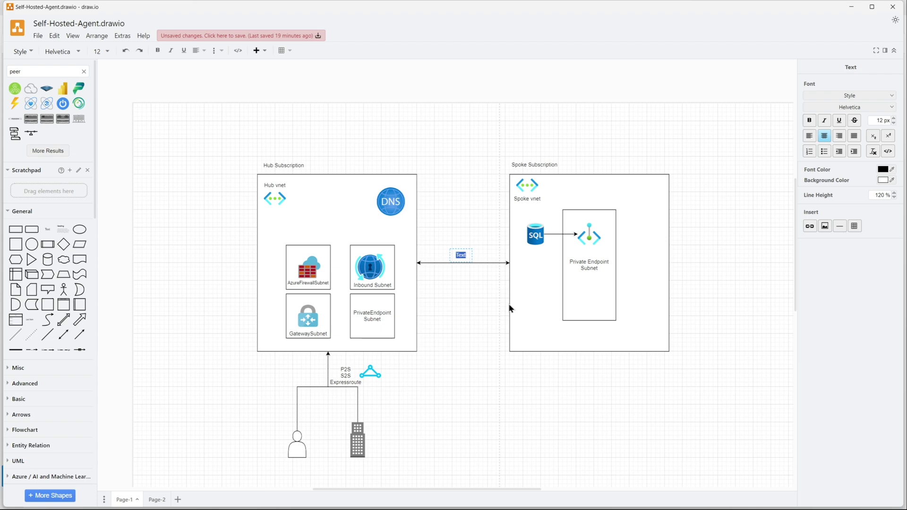
{"action": "type", "text": "vnet peering"}
{"action": "left_click", "coordinate": [460, 297]}
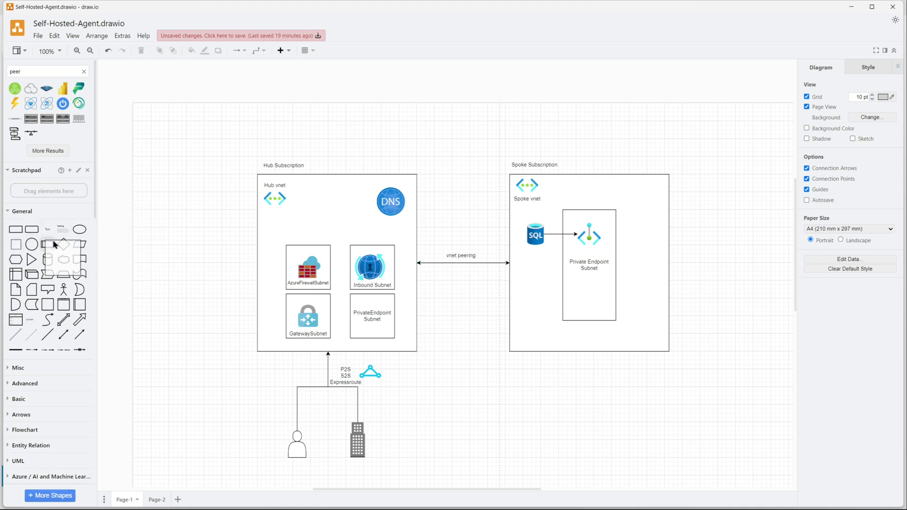
- Add an empty square above the AzureFirewallSubnet square and size it to about the same width
{"action": "left_click_drag", "start_coordinate": [15, 244], "coordinate": [286, 206]}
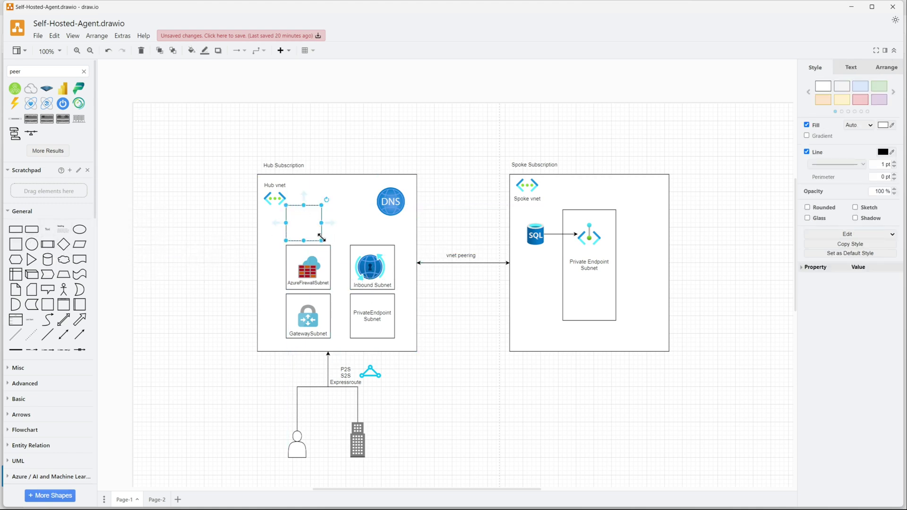
{"action": "left_click_drag", "start_coordinate": [322, 239], "coordinate": [288, 203]}
{"action": "left_click", "coordinate": [282, 199]}
{"action": "left_click", "coordinate": [302, 214]}
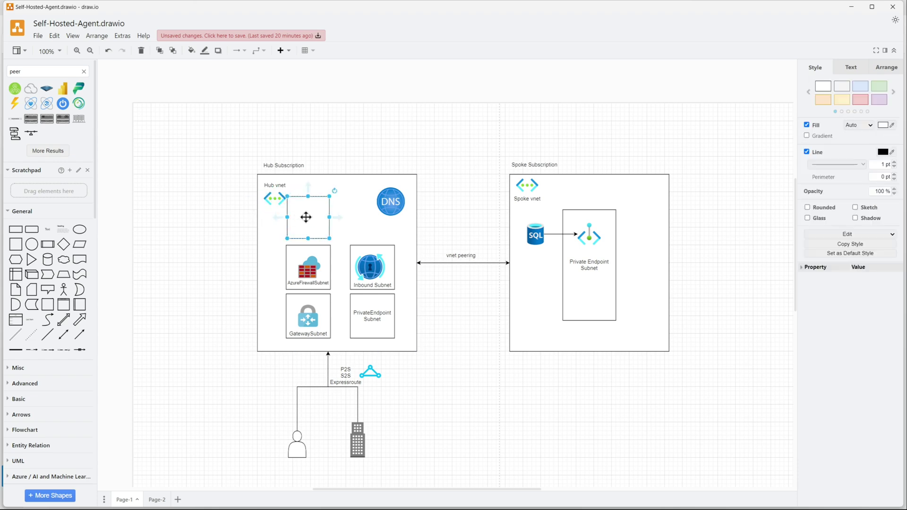
{"action": "double_click", "coordinate": [306, 217]}
- Add a text label "Outbound Subnet" at the lower edge of the new square
{"action": "left_click_drag", "start_coordinate": [47, 229], "coordinate": [291, 231]}
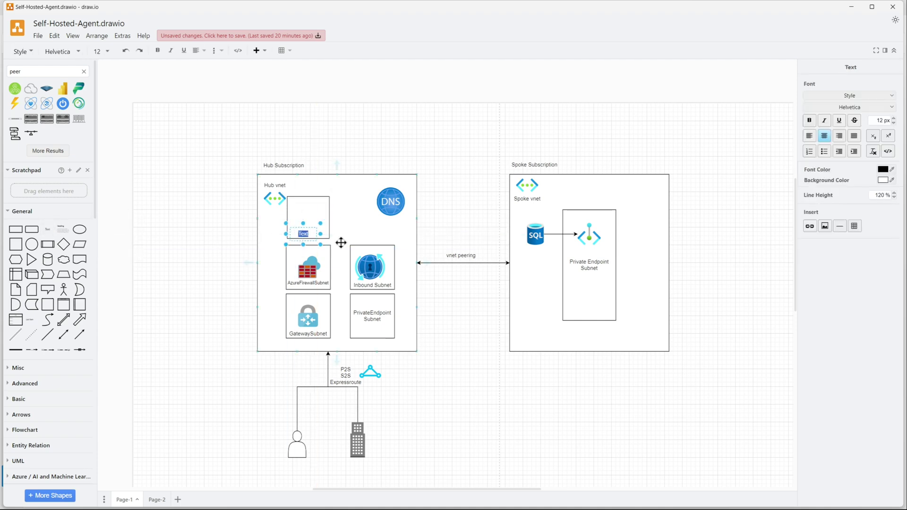
{"action": "type", "text": "Outbound Subnet"}
{"action": "key", "text": "Escape"}
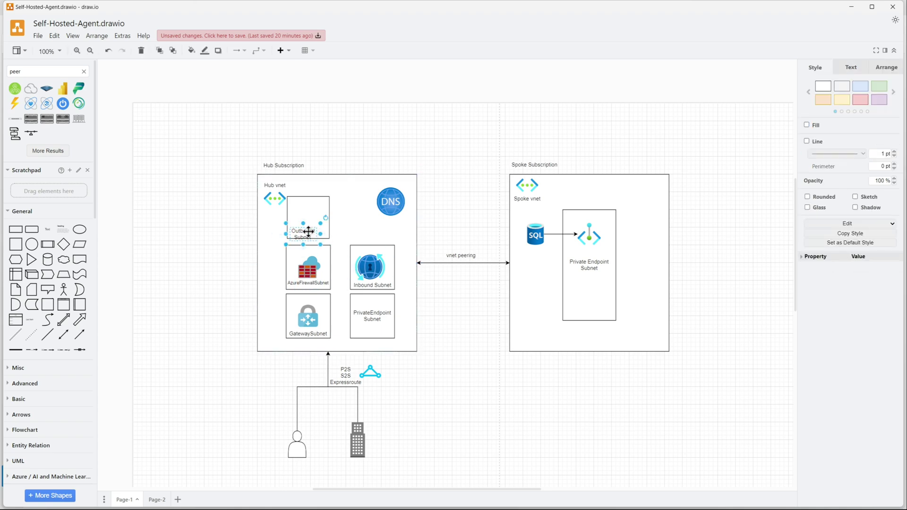
- Fit the "Outbound Subnet" label on one line, center it in its square and reduce its font size
{"action": "mouse_move", "coordinate": [319, 235]}
{"action": "left_mouse_down"}
{"action": "mouse_move", "coordinate": [348, 239]}
{"action": "mouse_move", "coordinate": [316, 239]}
{"action": "left_mouse_up"}
{"action": "double_click", "coordinate": [317, 239]}
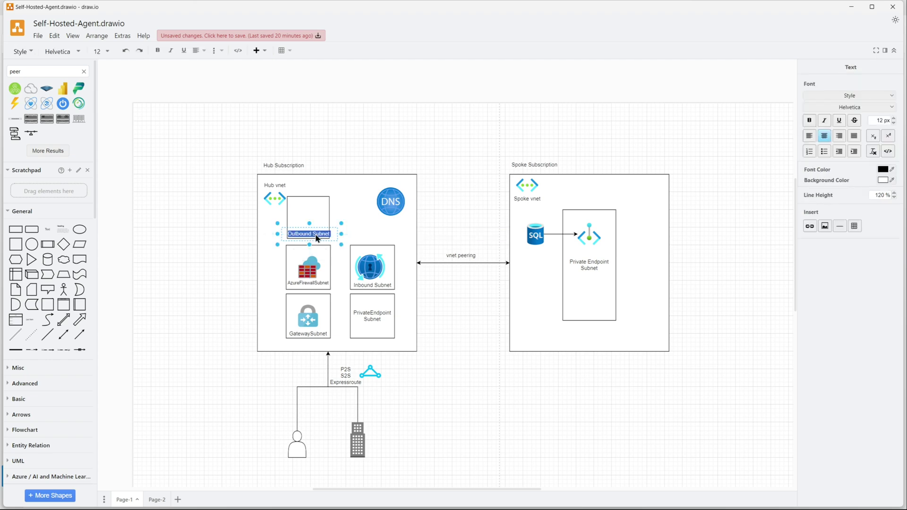
{"action": "left_click", "coordinate": [108, 52]}
{"action": "left_click", "coordinate": [111, 95]}
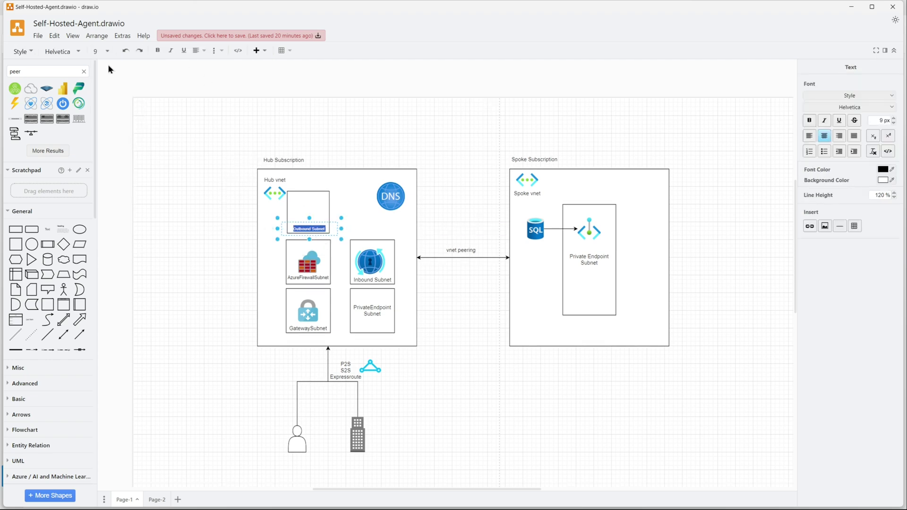
{"action": "left_click", "coordinate": [107, 52]}
{"action": "left_click", "coordinate": [113, 108]}
- Copy the resolver icon from the Inbound Subnet square into the Outbound Subnet square
{"action": "left_click", "coordinate": [370, 261]}
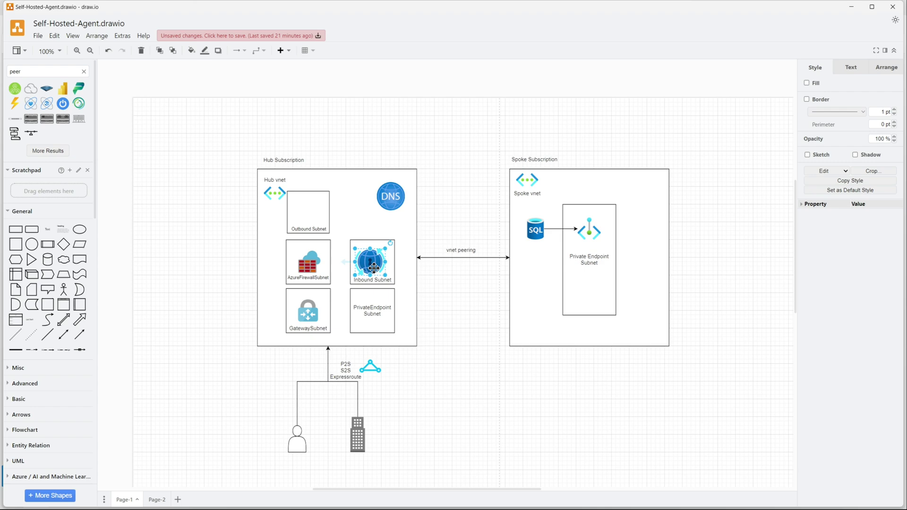
{"action": "left_click_drag", "start_coordinate": [374, 267], "coordinate": [313, 210]}
{"action": "left_click", "coordinate": [195, 389]}
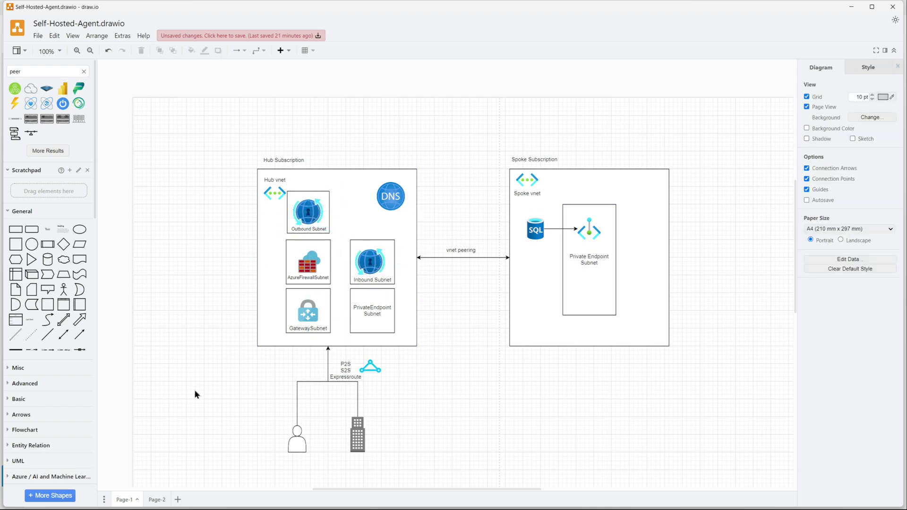
- Add the address range "10.0.0.0/16" as a text label beside the Hub Subscription title
{"action": "double_click", "coordinate": [321, 160]}
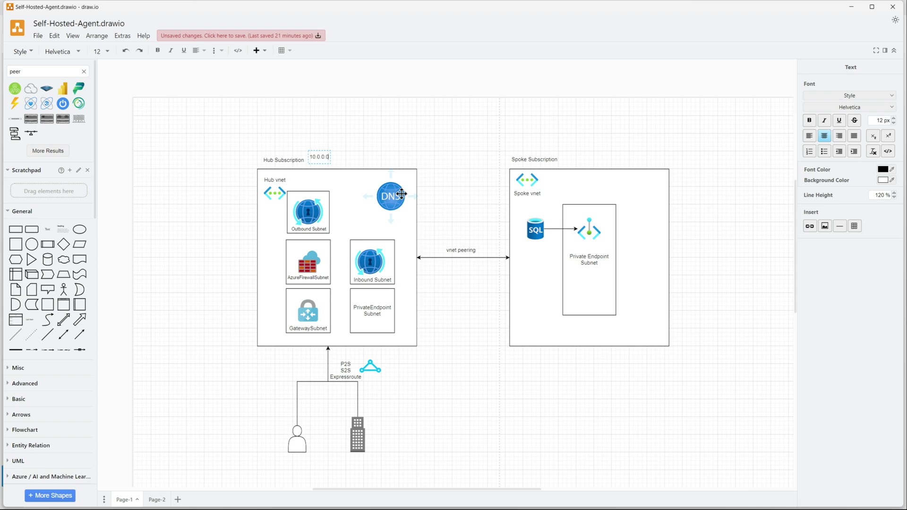
{"action": "type", "text": "10.0.0.0/16"}
{"action": "left_click", "coordinate": [444, 186]}
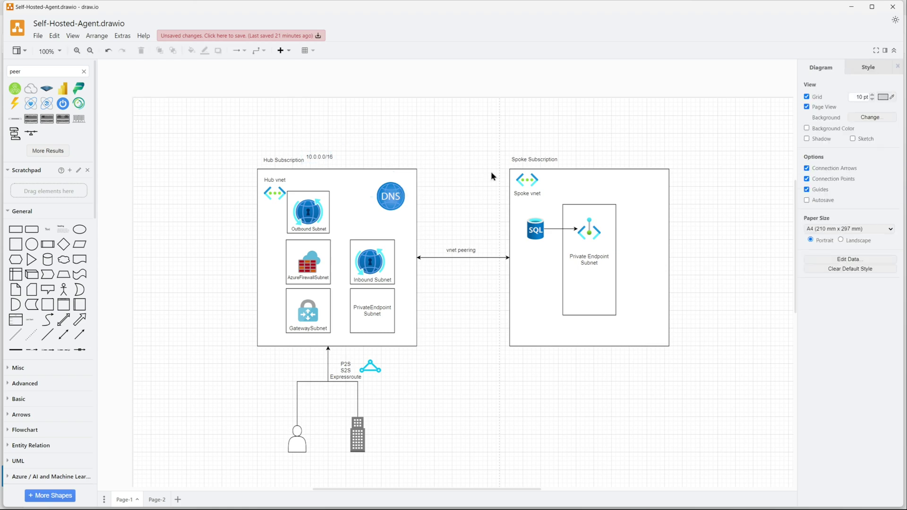
- Add the address range "10.0.1.0/16" as a text label beside the Spoke Subscription title
{"action": "double_click", "coordinate": [578, 164]}
{"action": "left_click", "coordinate": [584, 165]}
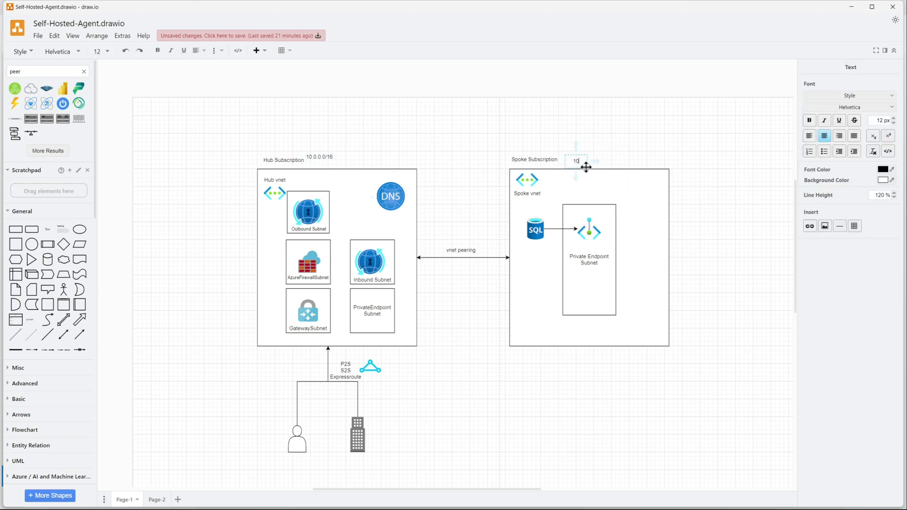
{"action": "type", "text": "10.0.0"}
{"action": "key", "text": "BackSpace"}
{"action": "type", "text": "1.0"}
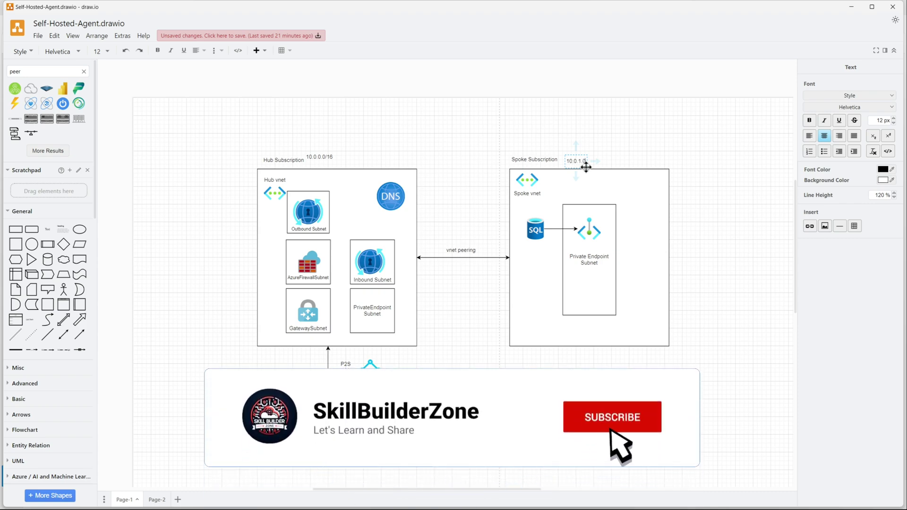
{"action": "type", "text": "/16"}
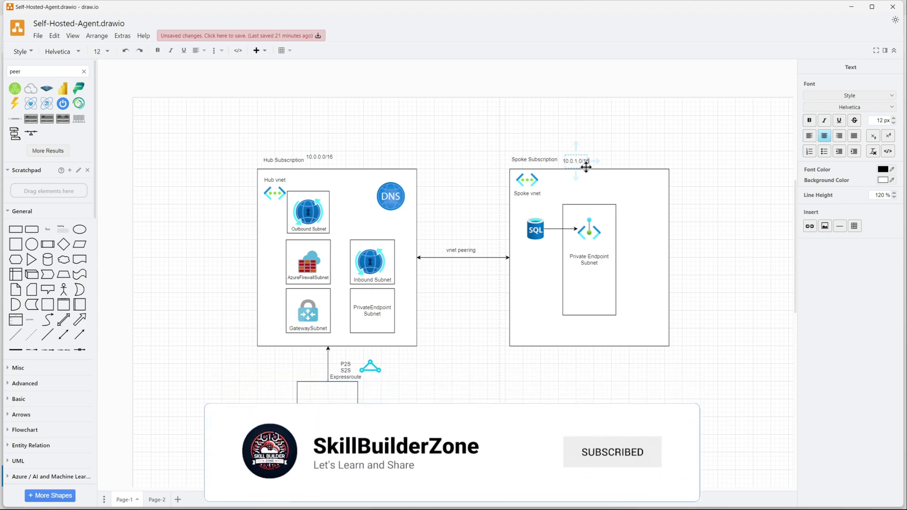
{"action": "left_click", "coordinate": [735, 242]}
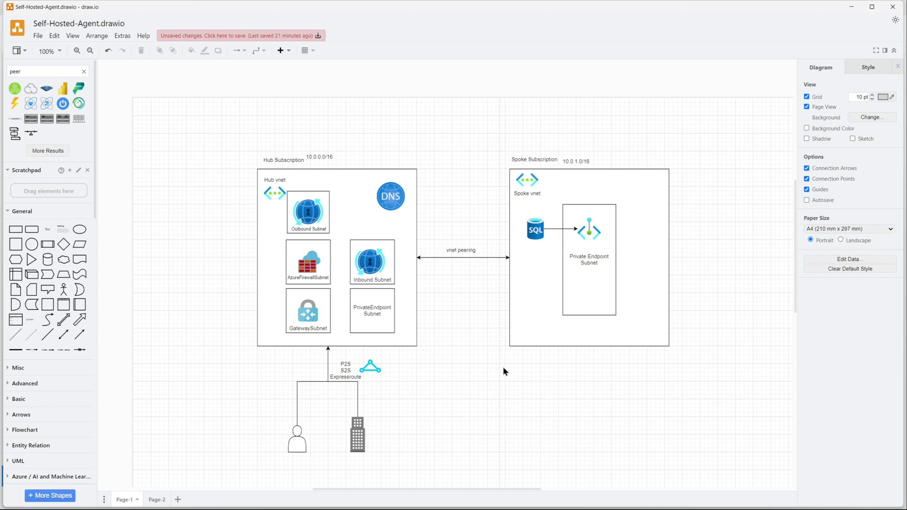